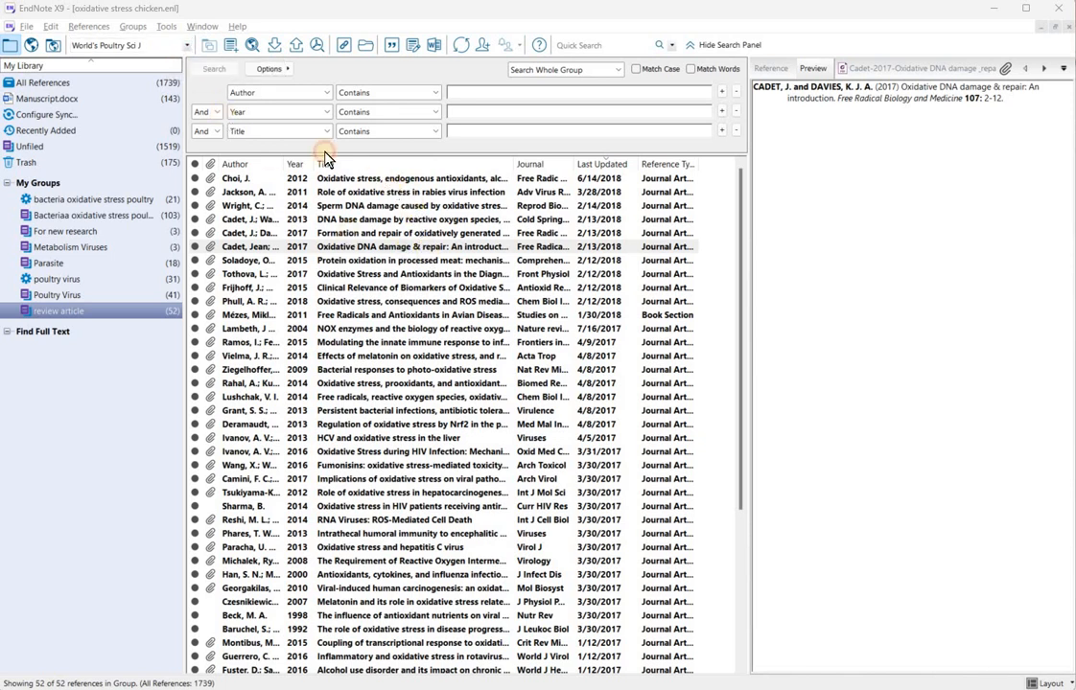
# Set the bibliographic output style to Cell Host Microbe
pyautogui.click(133, 42)
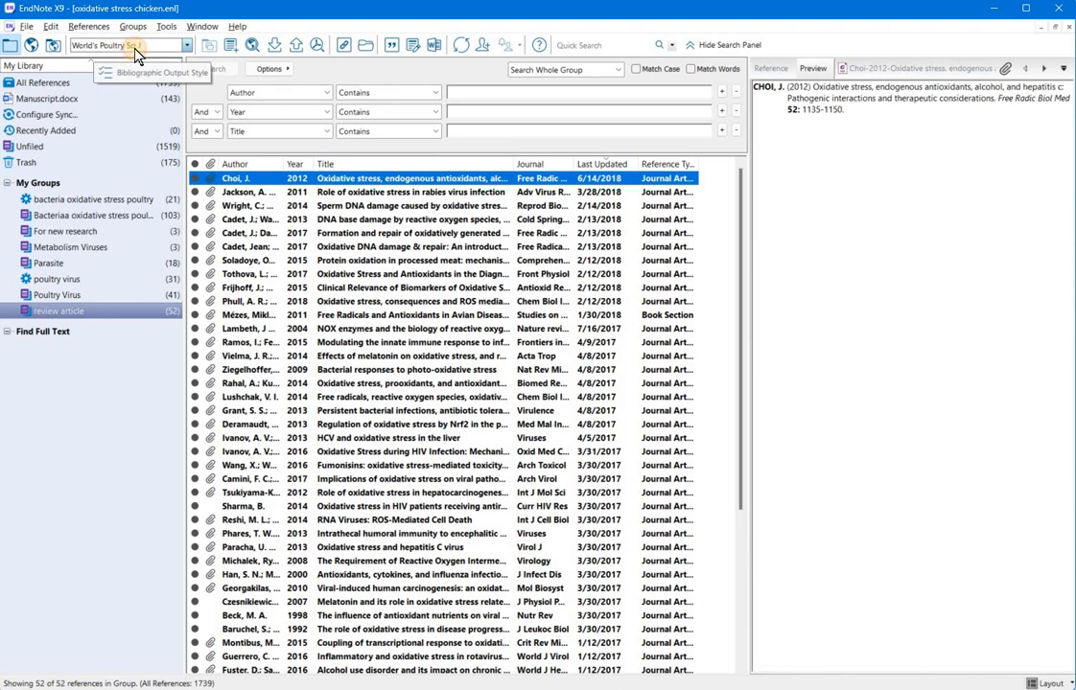
pyautogui.click(129, 46)
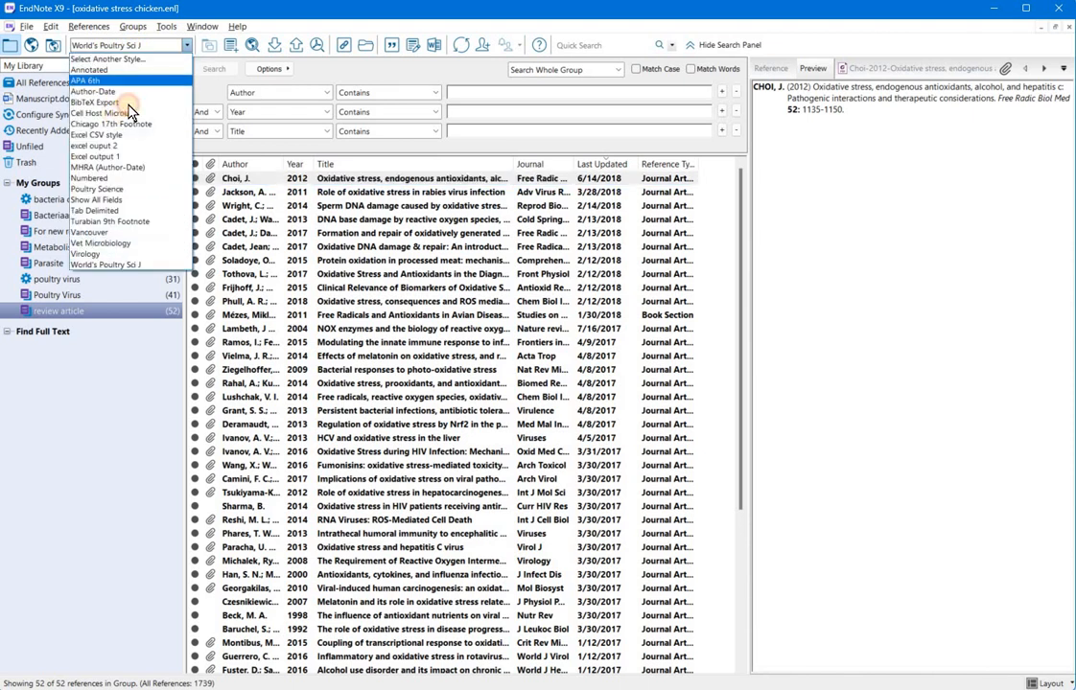
pyautogui.click(110, 113)
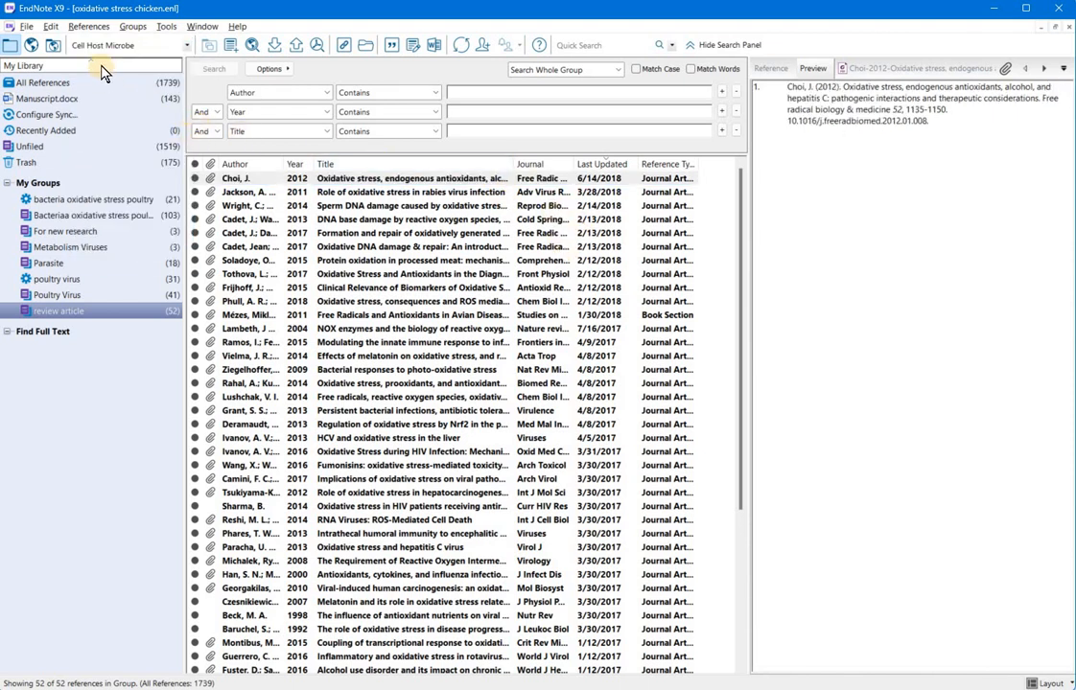
# Open the Cell Host Microbe output style for editing
pyautogui.click(50, 28)
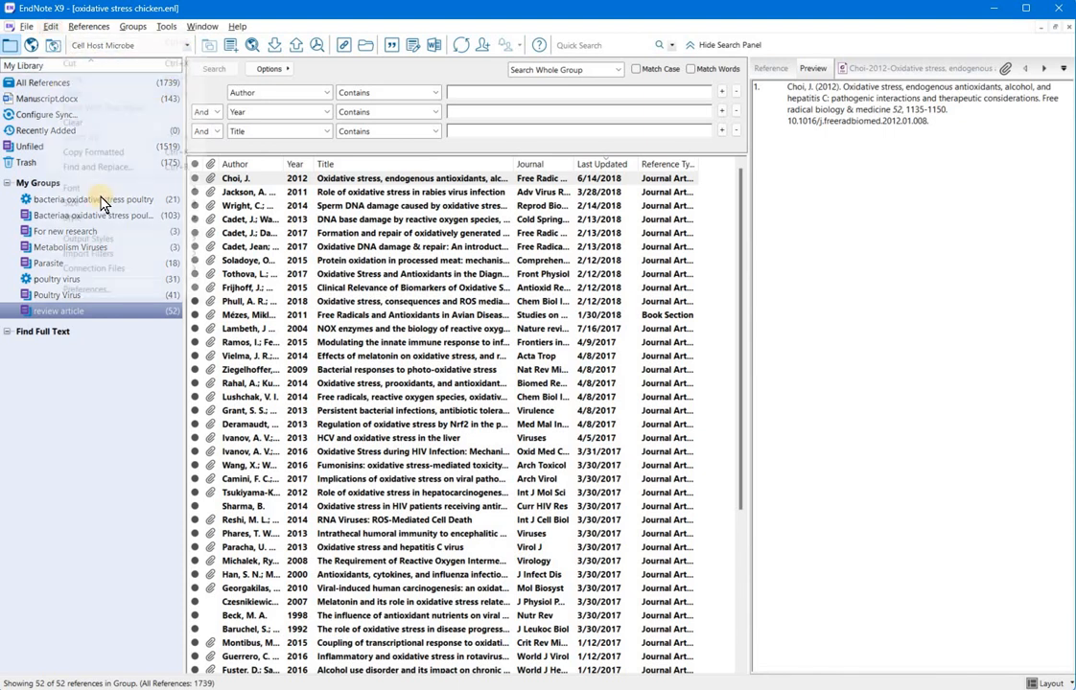
pyautogui.moveTo(112, 241)
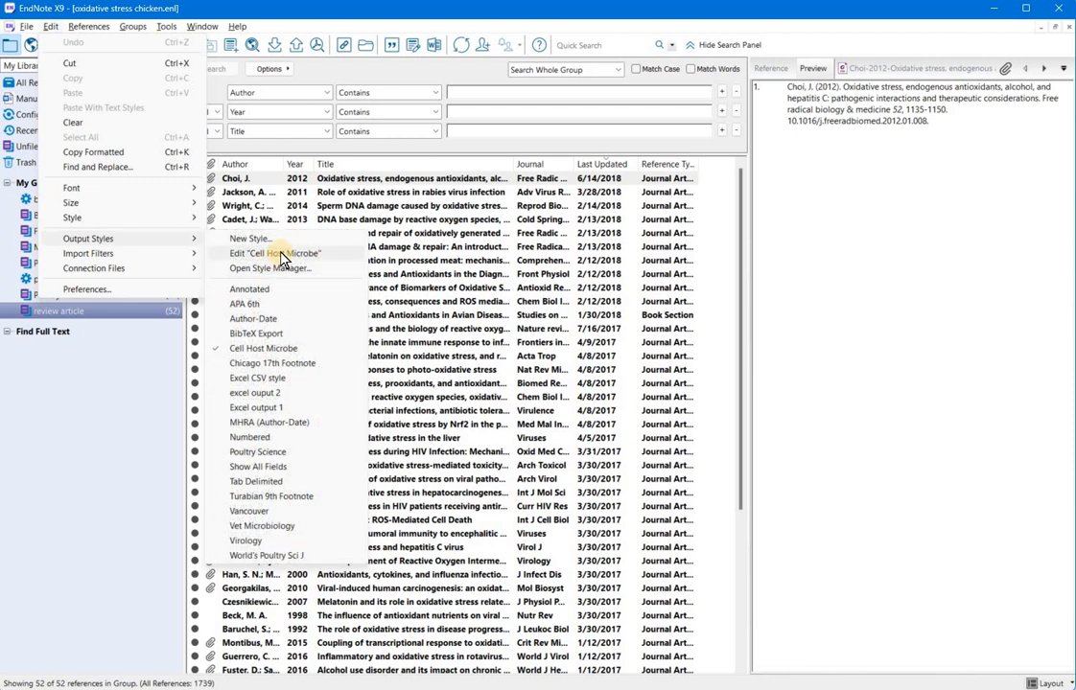
pyautogui.click(316, 252)
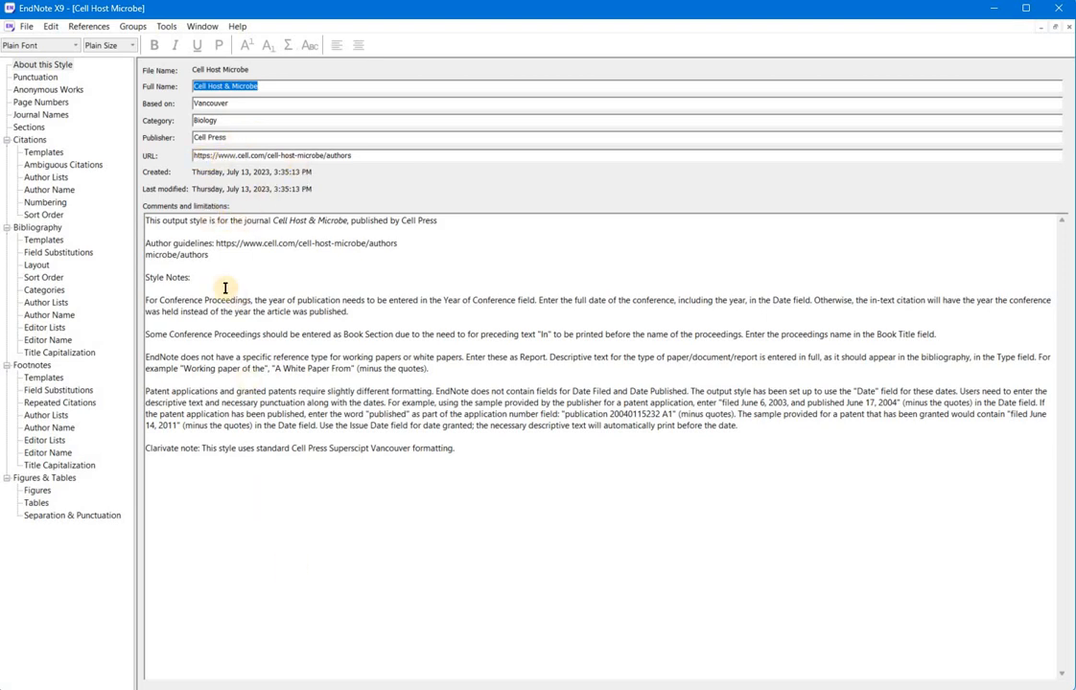
# Review the style's punctuation, anonymous works, page number, journal name and section settings, and open the in-text citation templates
pyautogui.click(38, 77)
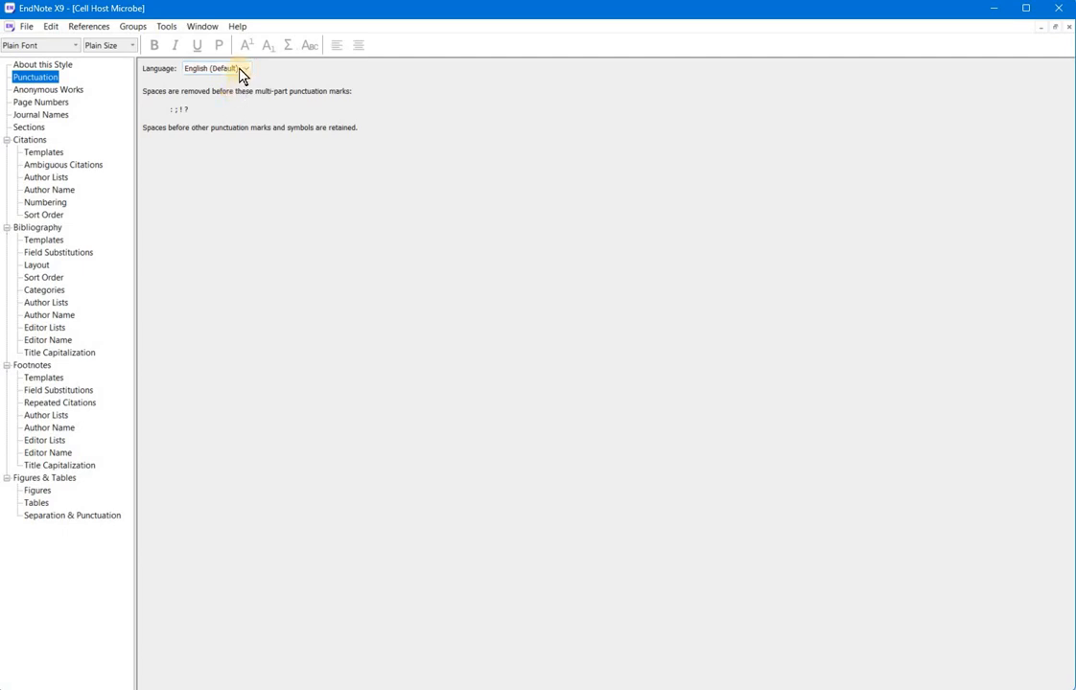
pyautogui.click(238, 69)
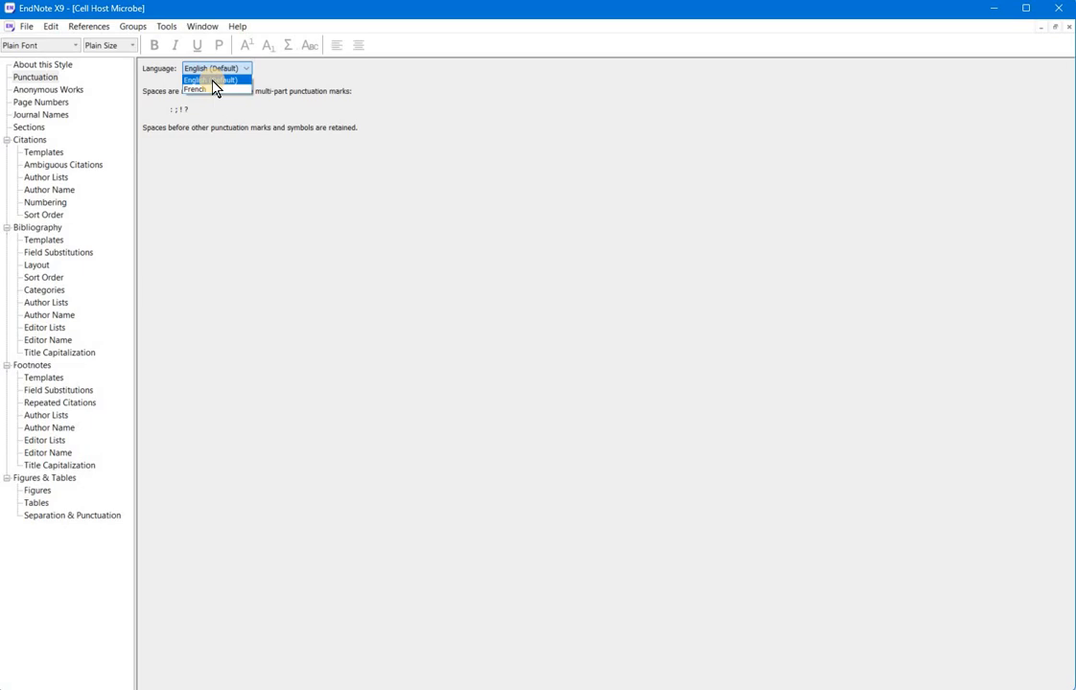
pyautogui.click(181, 109)
pyautogui.press('Down')
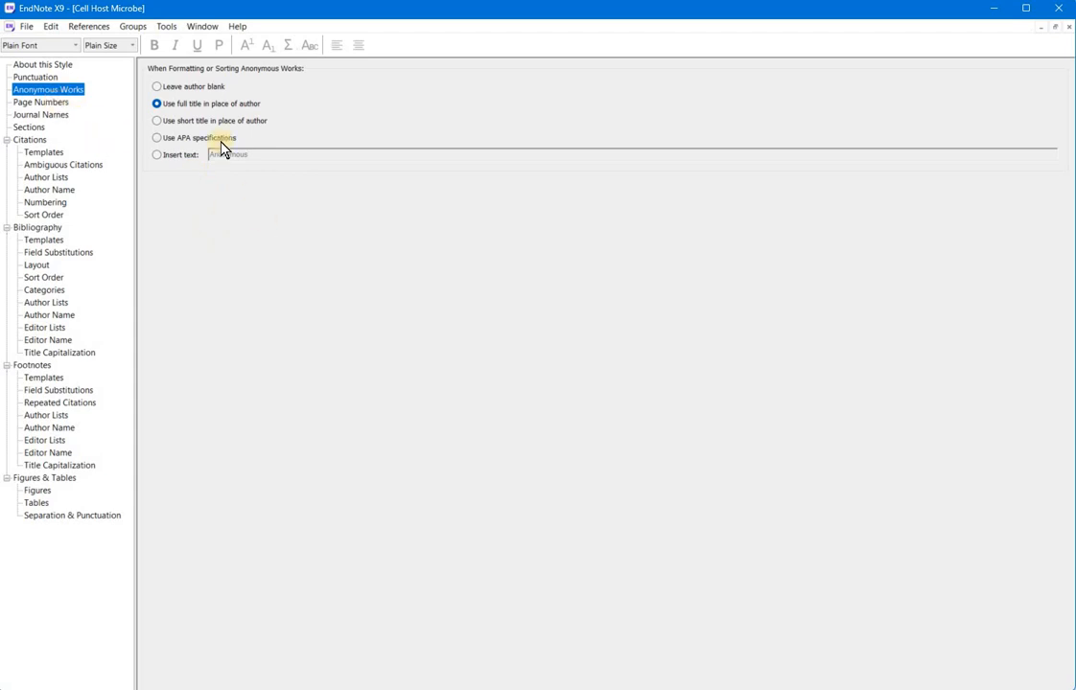
pyautogui.press('Down')
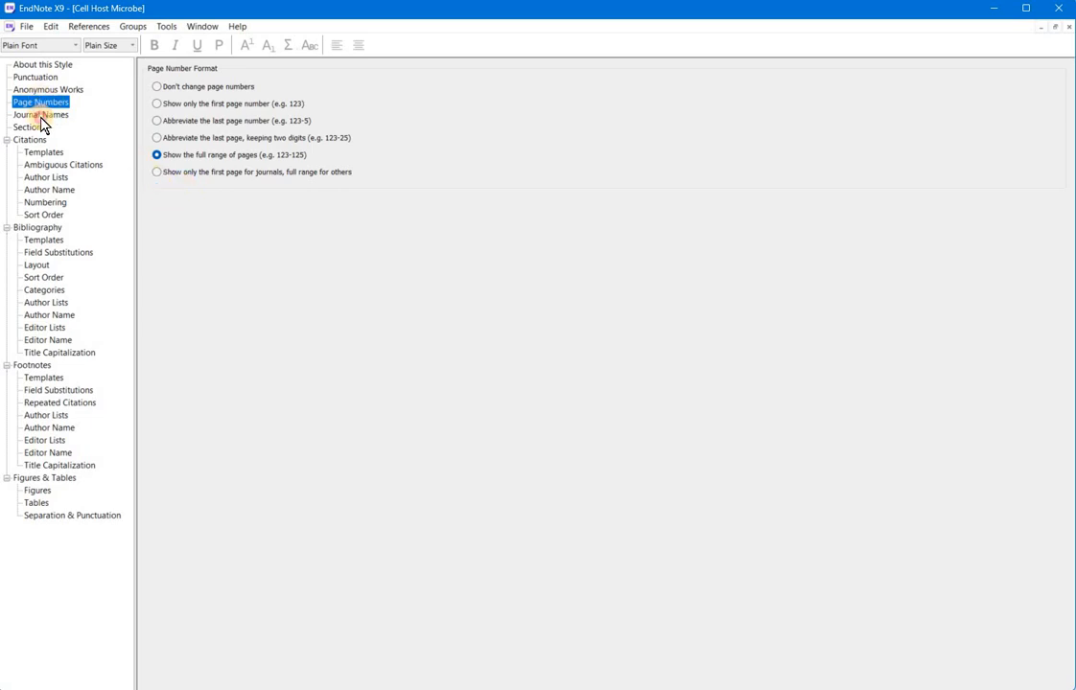
pyautogui.press('Down')
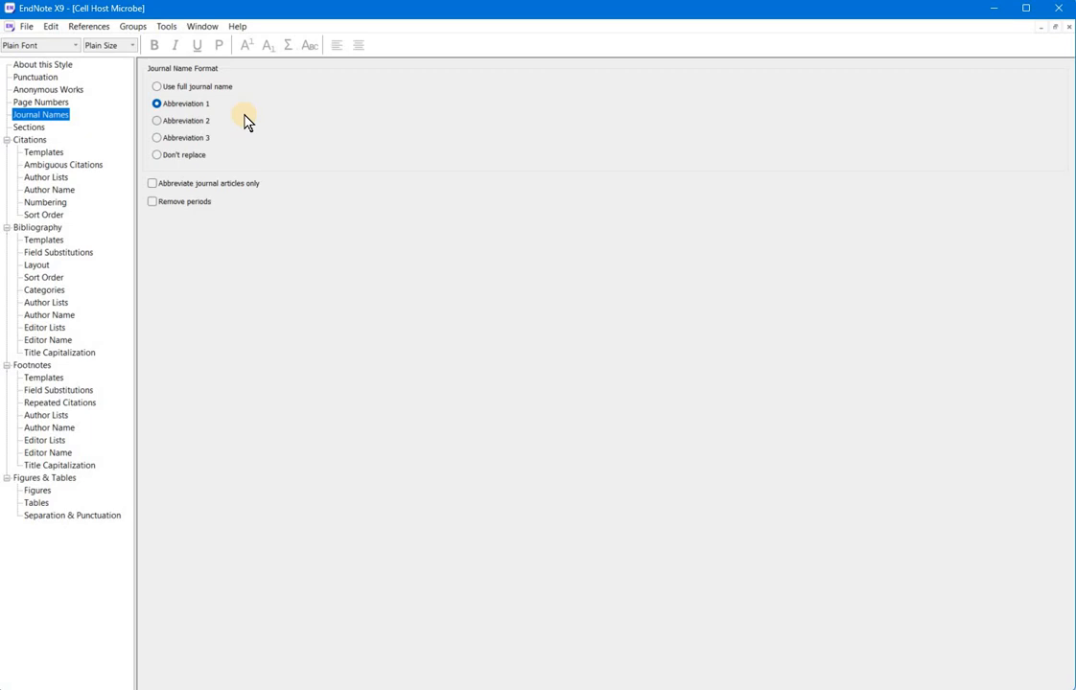
pyautogui.click(32, 128)
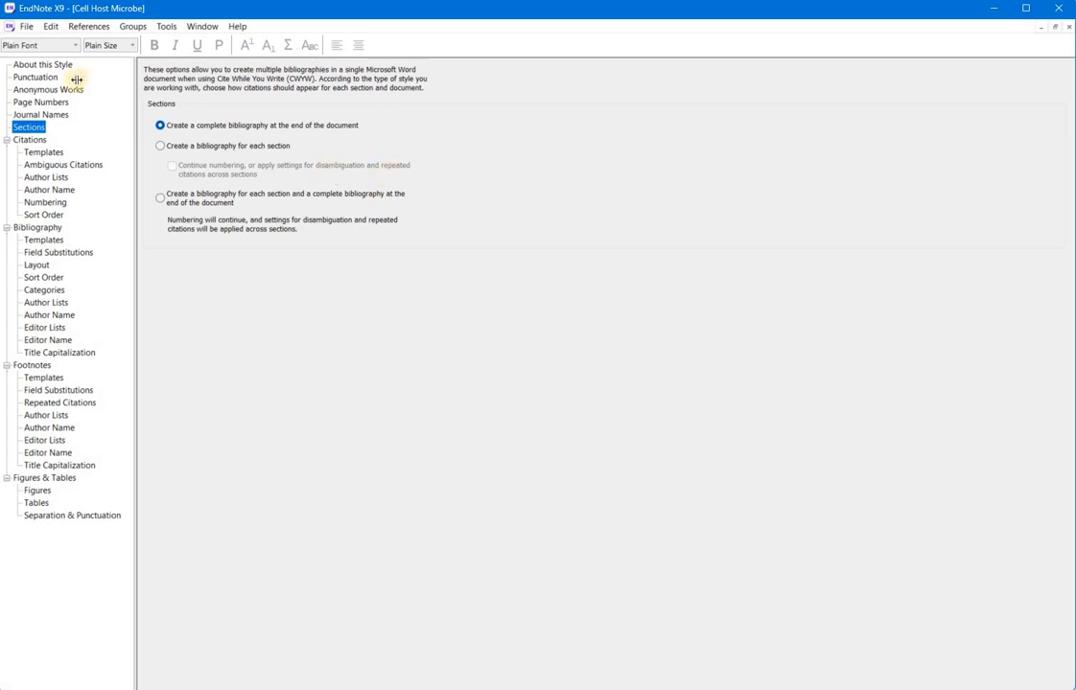
pyautogui.click(42, 142)
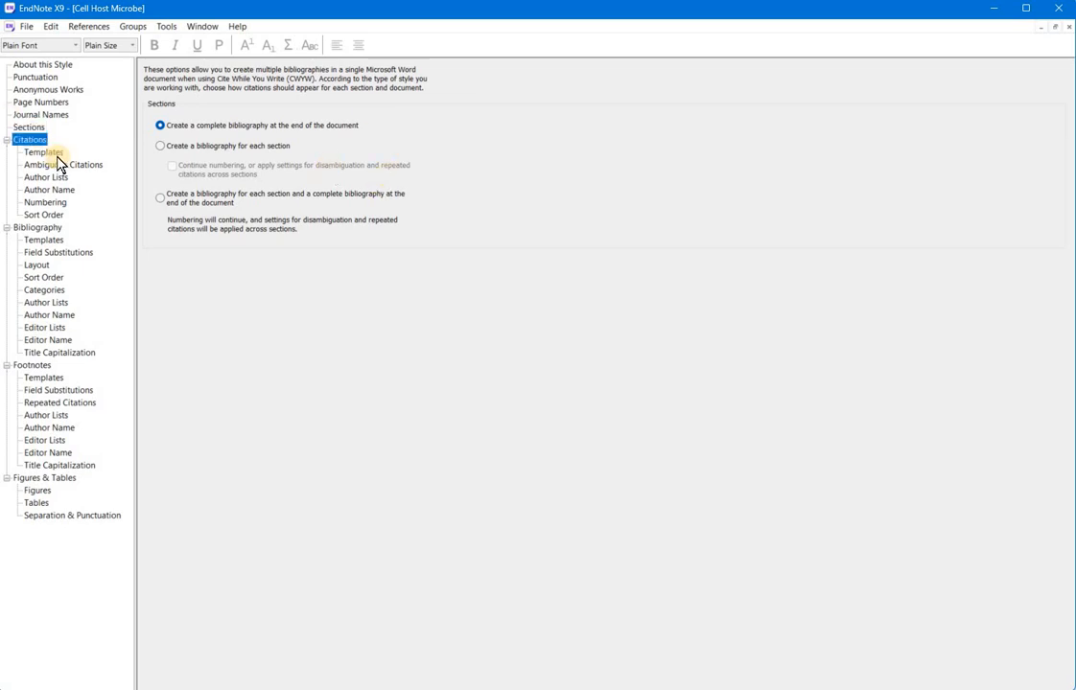
pyautogui.press('Down')
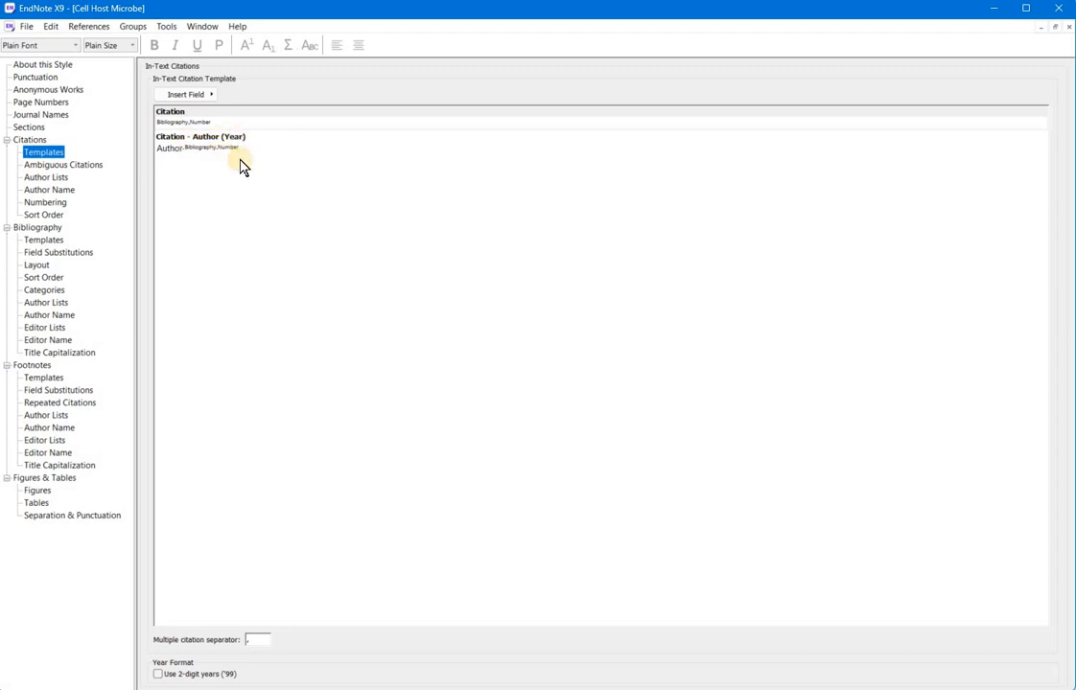
# Try adding the Pages field and a comma before Bibliography Number in the Citation template, and delete them again
pyautogui.click(212, 97)
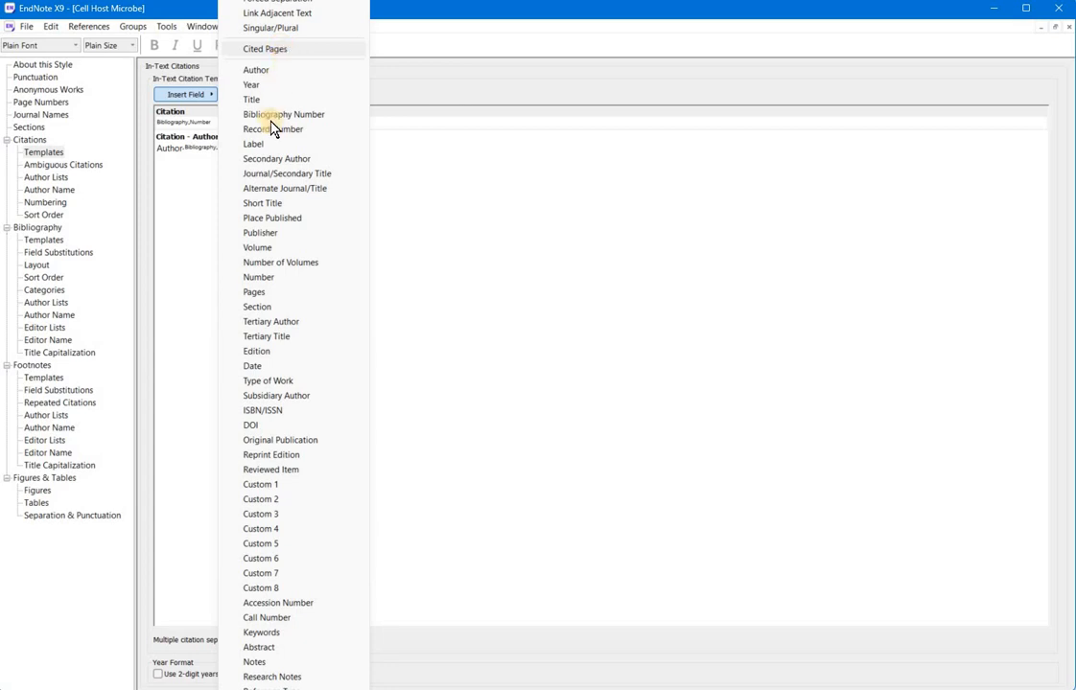
pyautogui.click(294, 298)
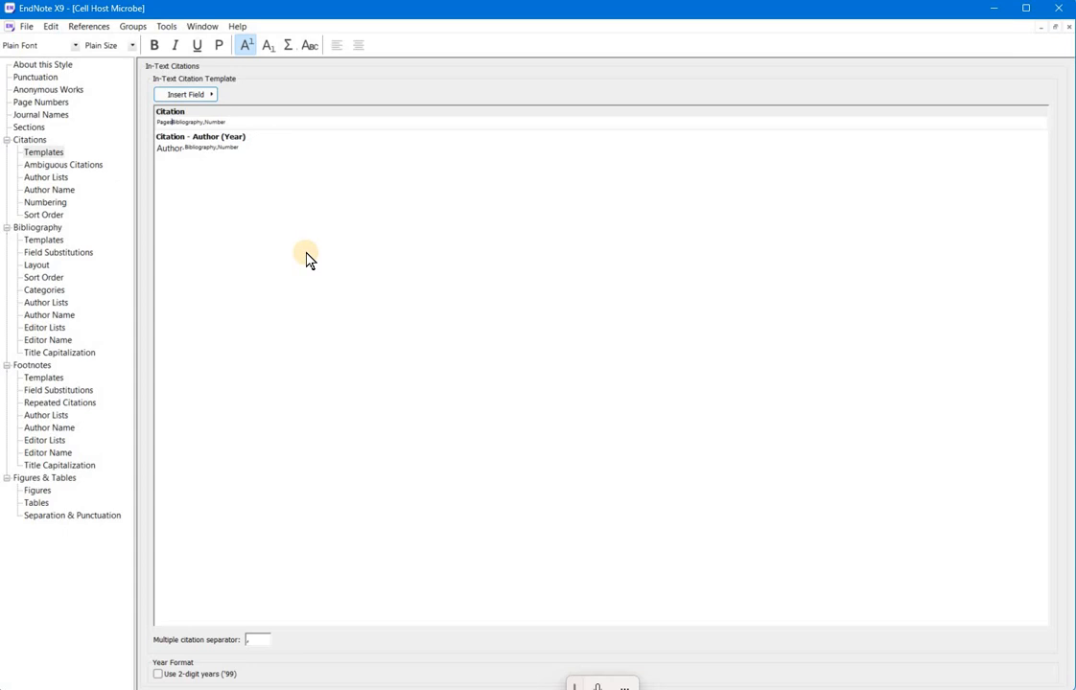
pyautogui.write(',')
pyautogui.press('BackSpace')
pyautogui.press('BackSpace')
pyautogui.press('BackSpace')
pyautogui.press('BackSpace')
pyautogui.press('BackSpace')
pyautogui.press('BackSpace')
# Insert the Author field followed by a comma before Bibliography Number in the Citation template
pyautogui.click(210, 95)
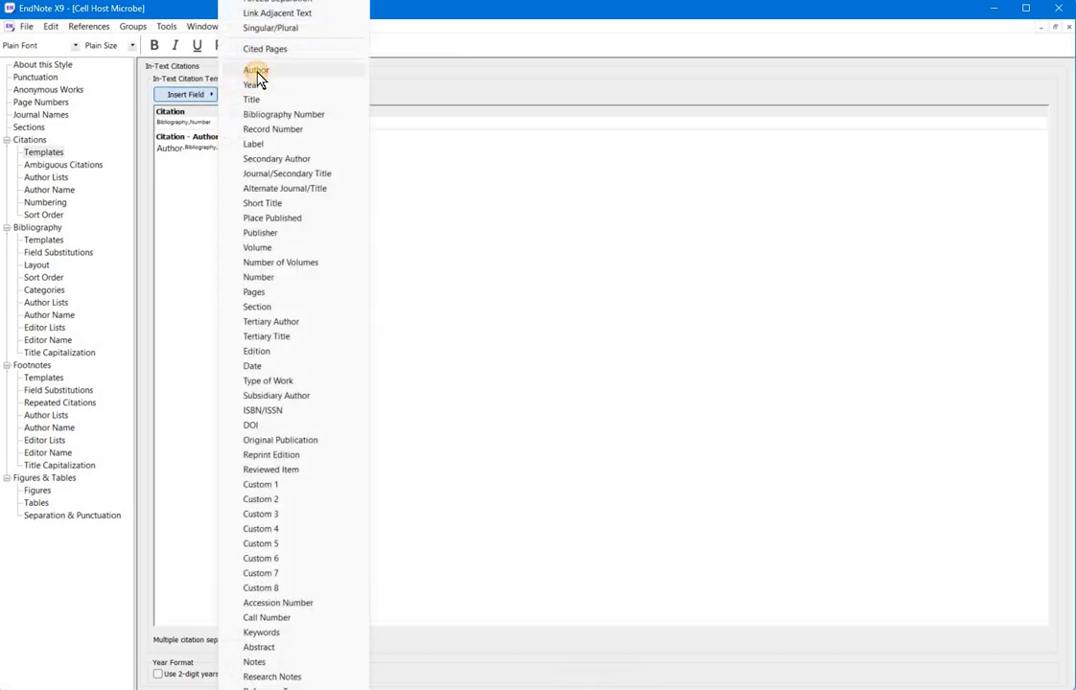
pyautogui.click(256, 73)
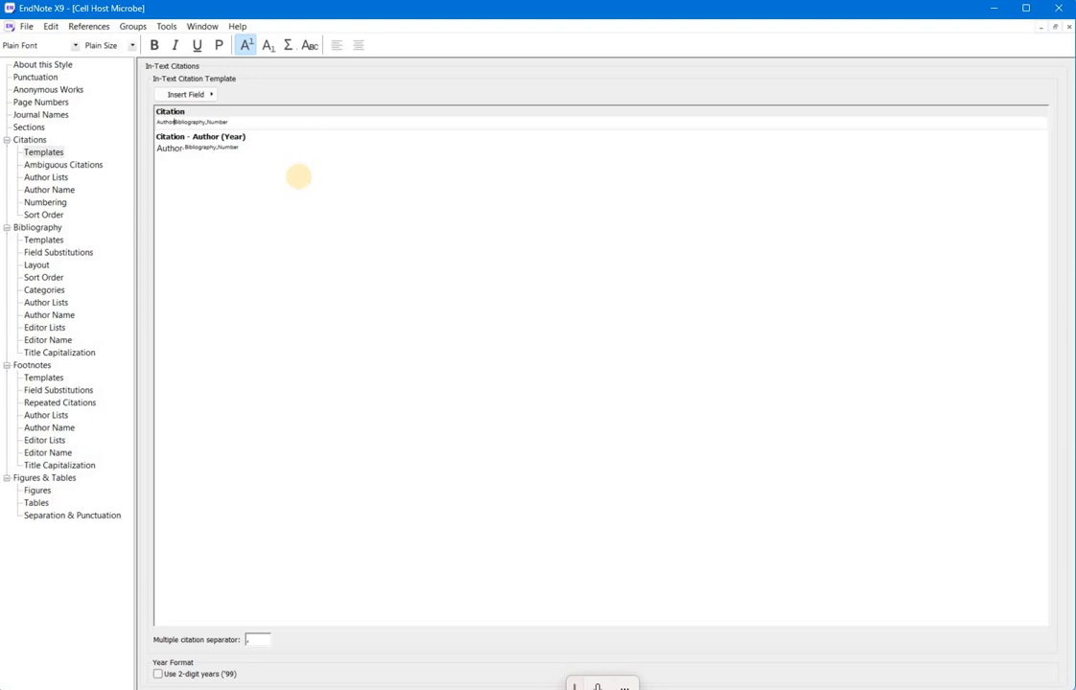
pyautogui.write(',')
# Review the ambiguous citation and citation author list settings, switching italic "et al." for first appearances on and back off
pyautogui.click(83, 170)
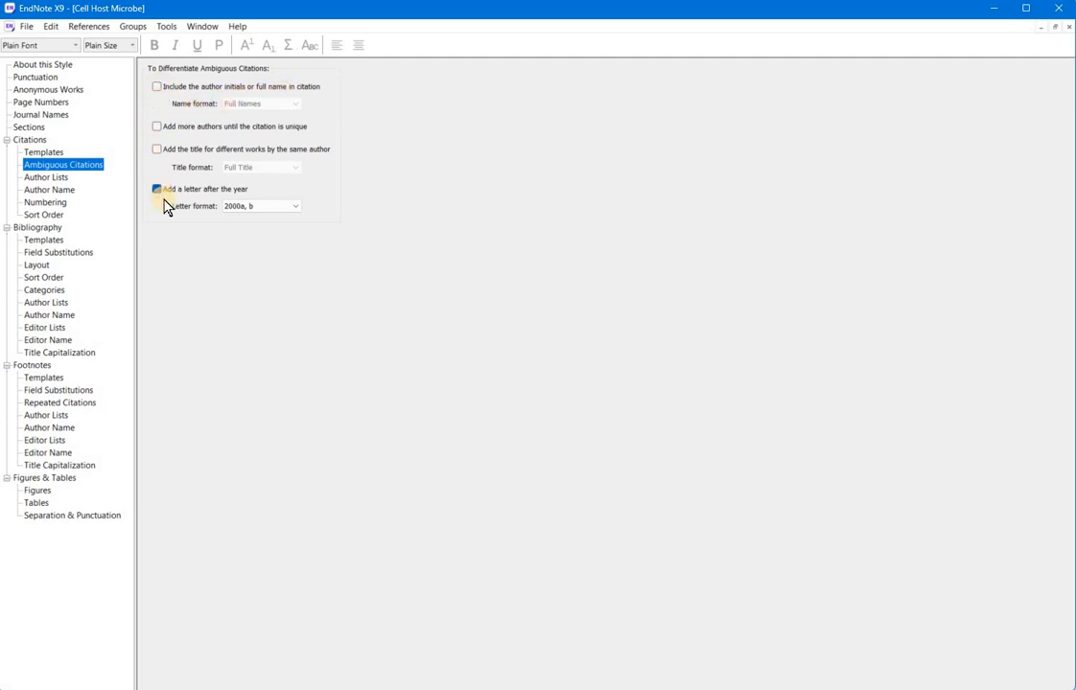
pyautogui.click(48, 180)
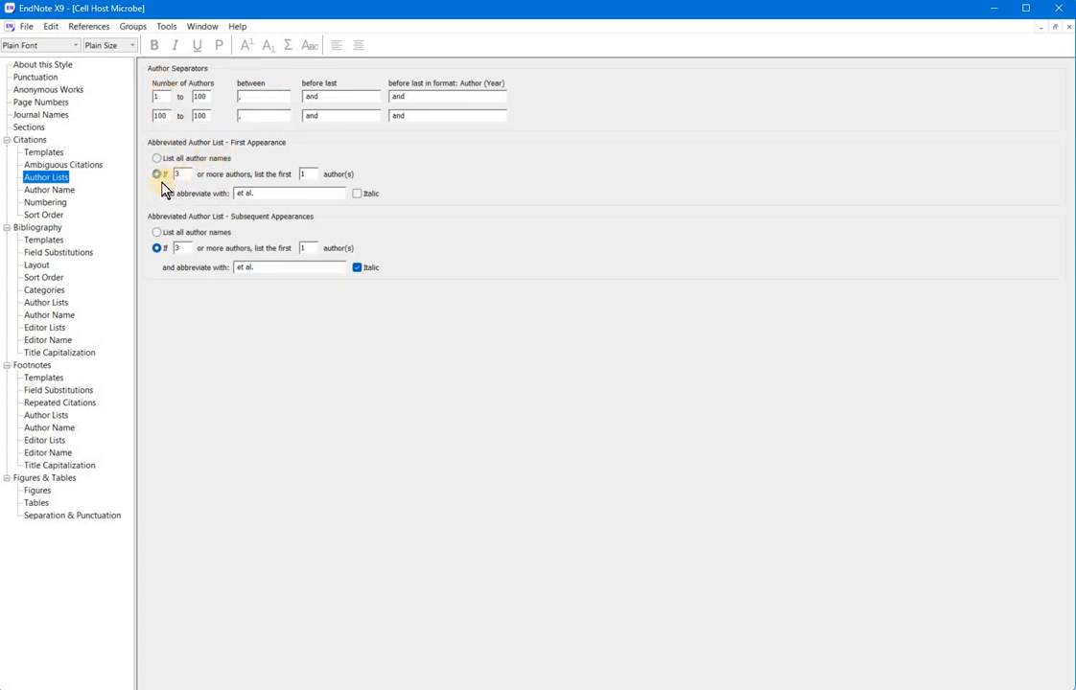
pyautogui.click(358, 194)
pyautogui.click(357, 194)
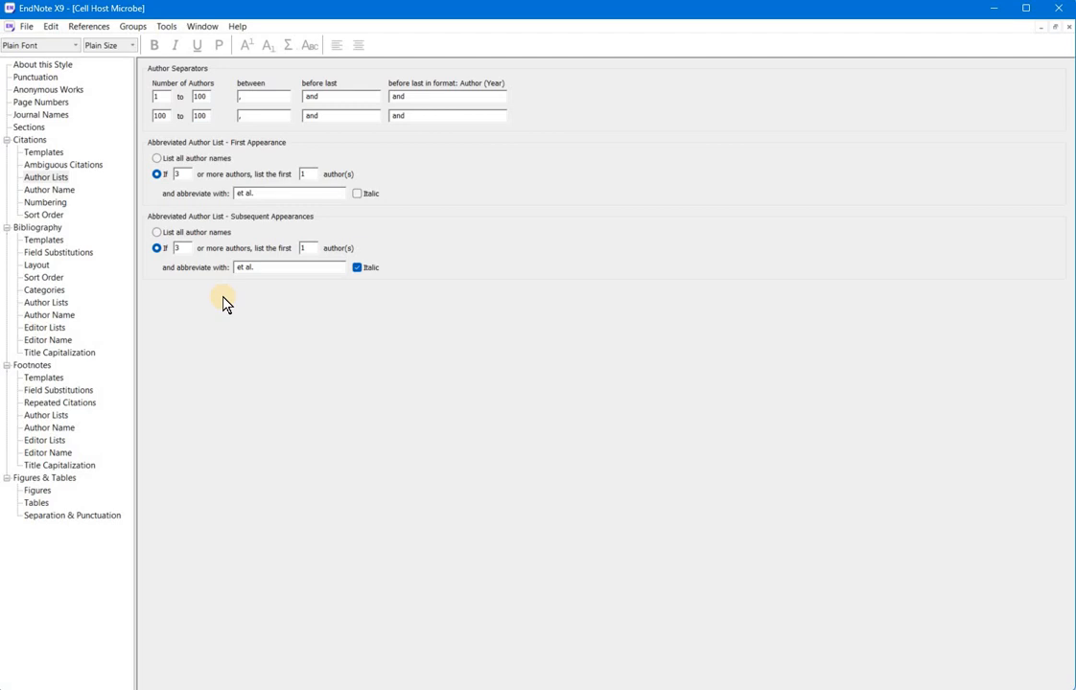
# Examine the citation author name options for first author, other authors and capitalization, keeping the existing choices
pyautogui.click(49, 190)
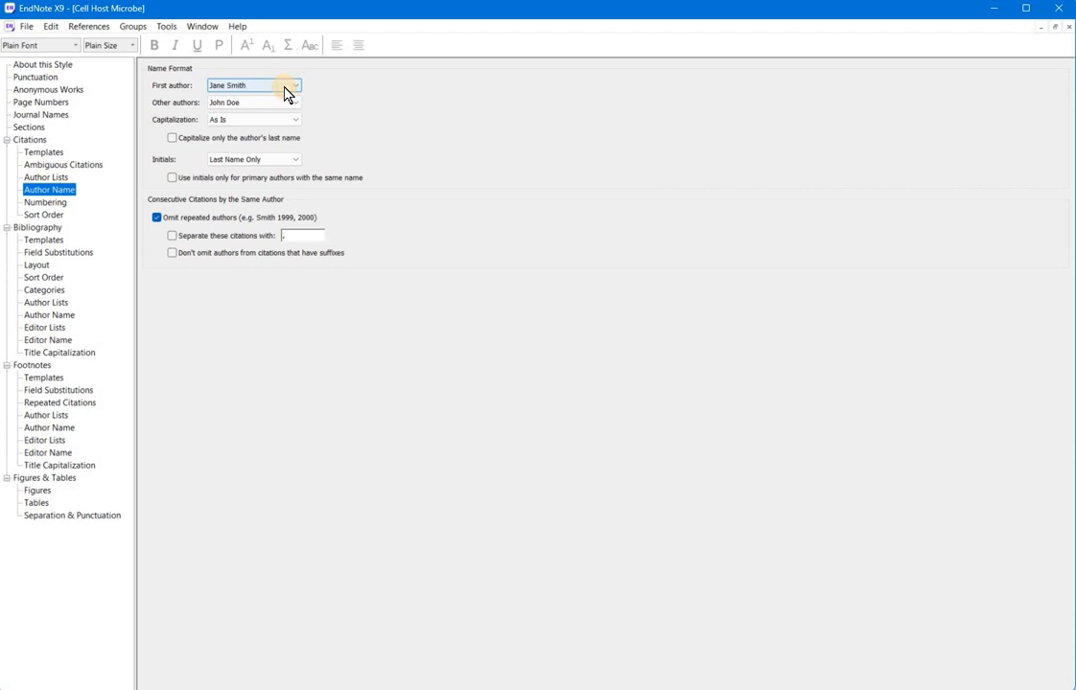
pyautogui.click(285, 91)
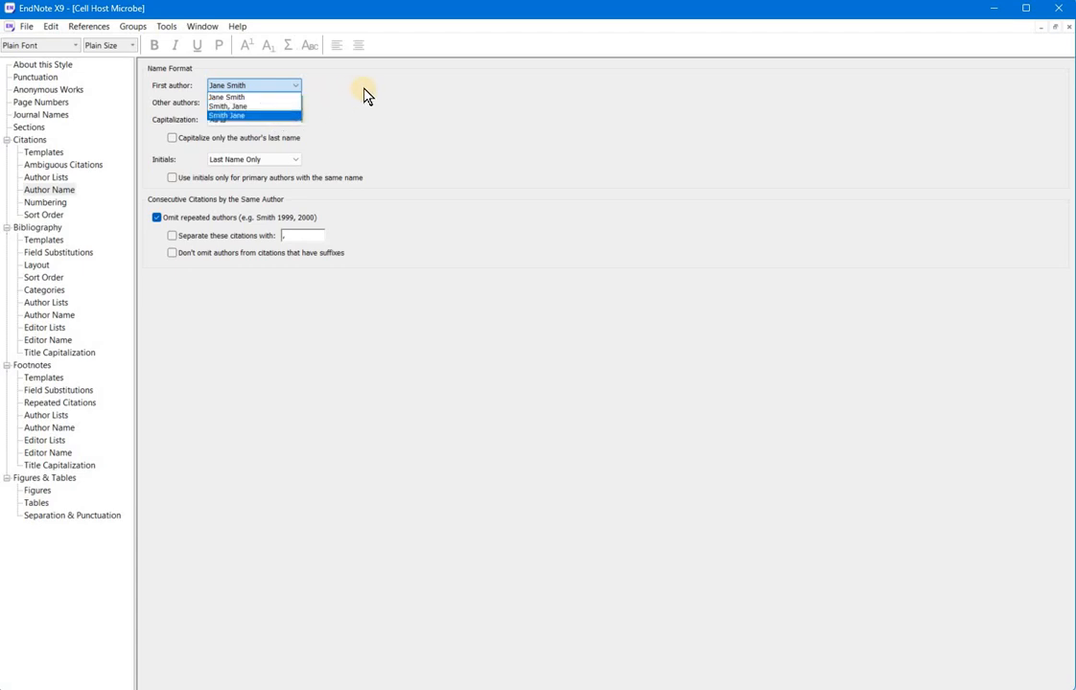
pyautogui.click(292, 98)
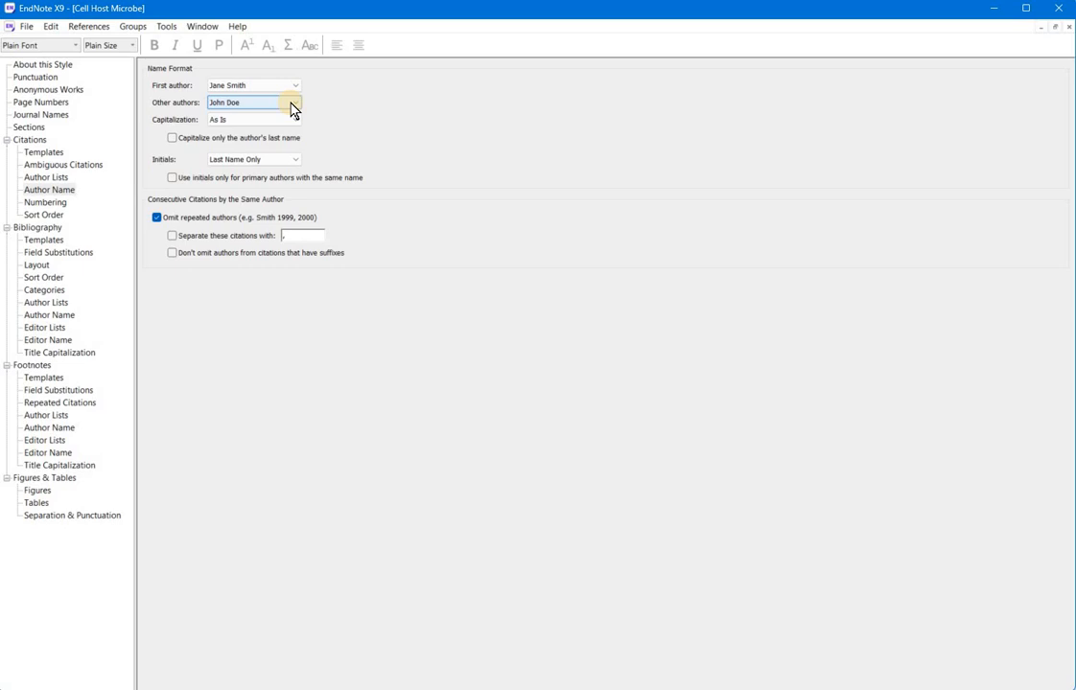
pyautogui.click(293, 103)
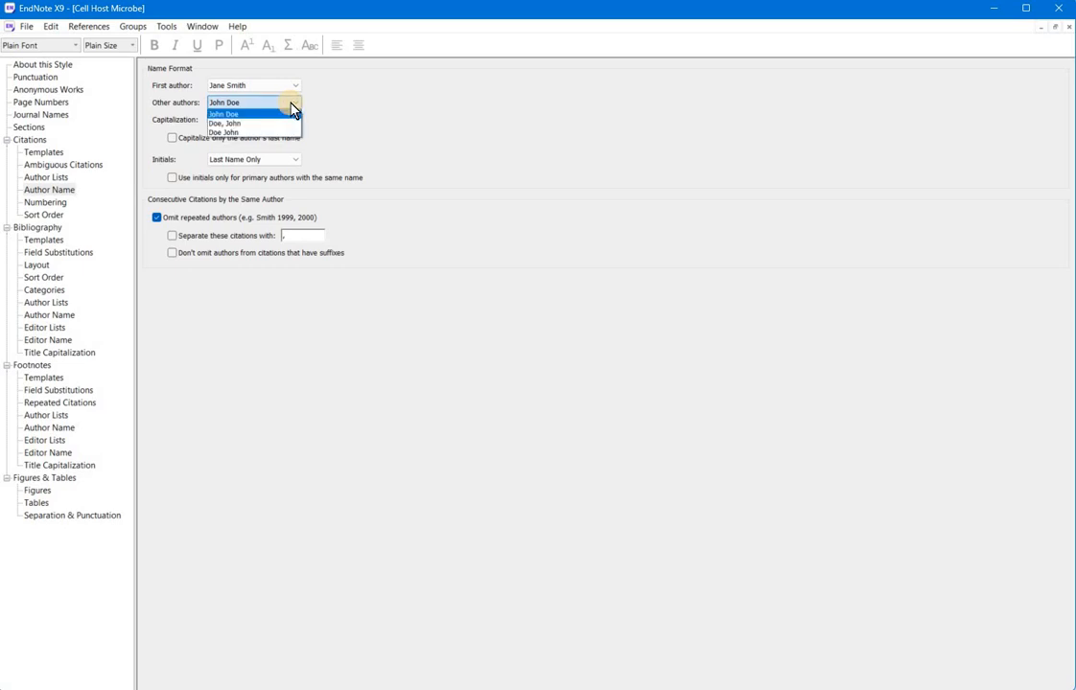
pyautogui.click(288, 114)
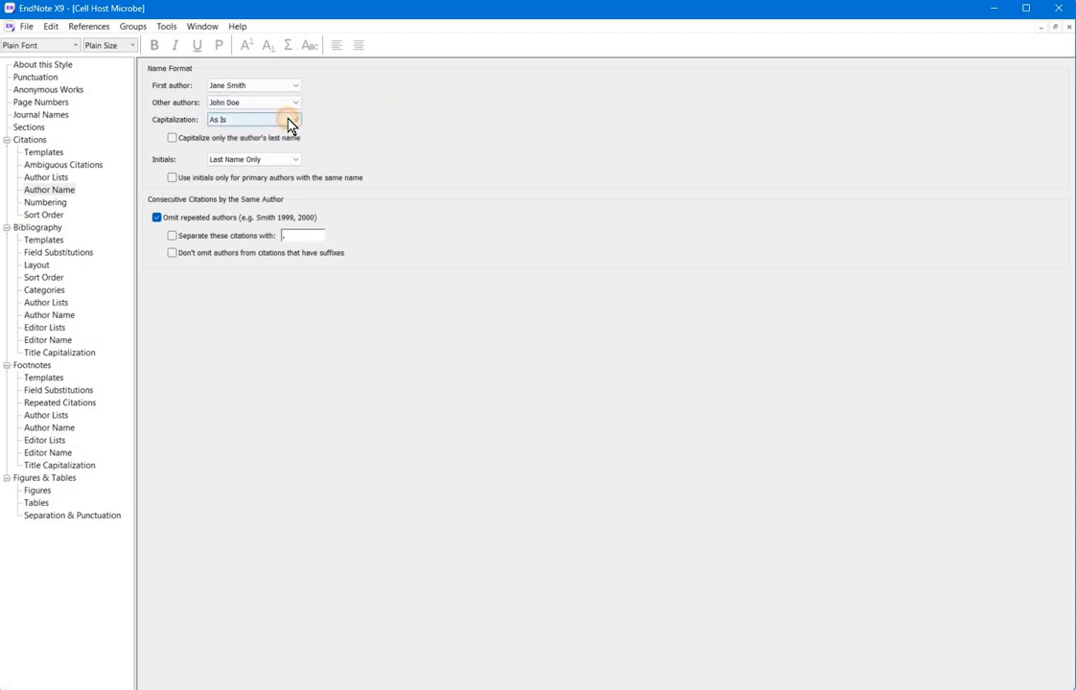
pyautogui.click(291, 123)
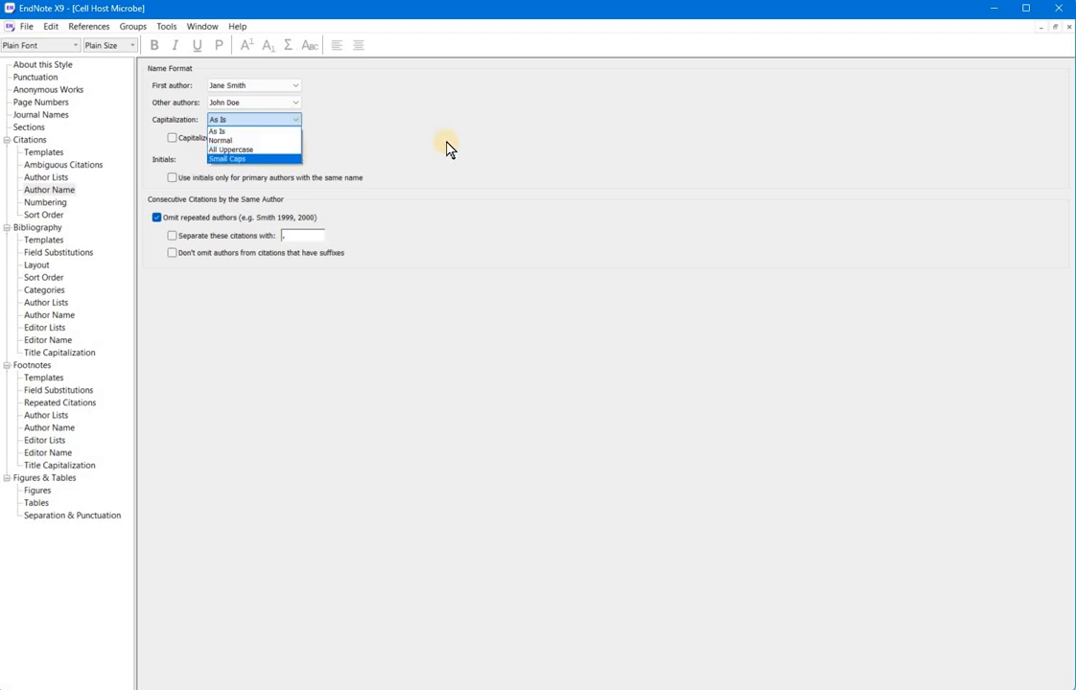
pyautogui.click(149, 139)
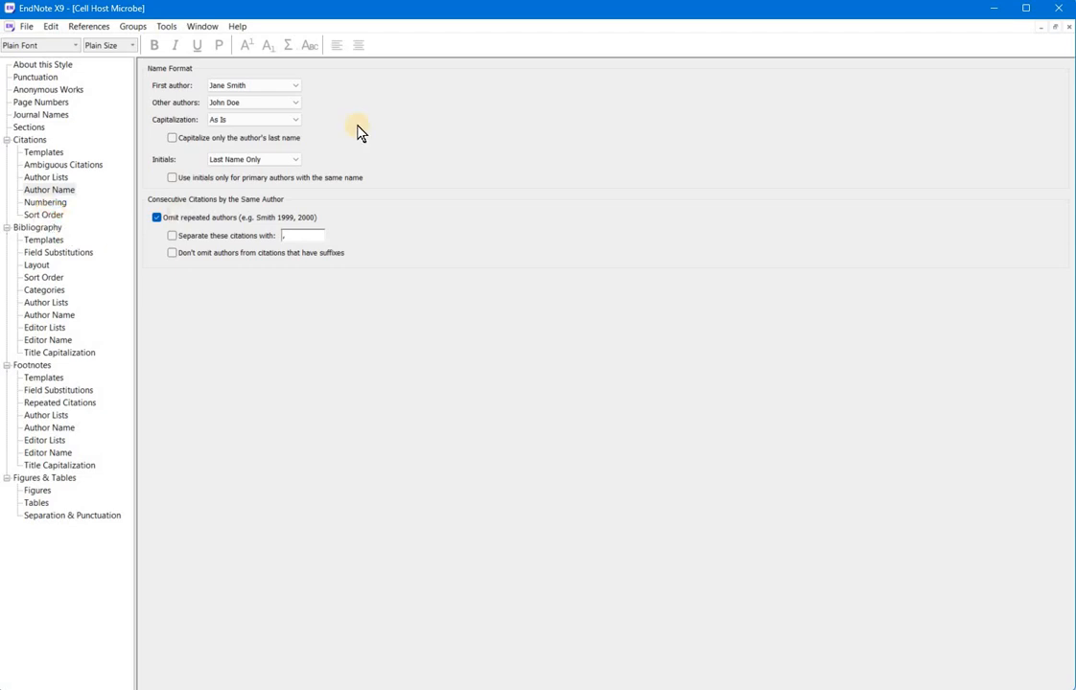
# Review the citation numbering settings and set the citation sort order to Other without defining custom sort fields
pyautogui.press('Down')
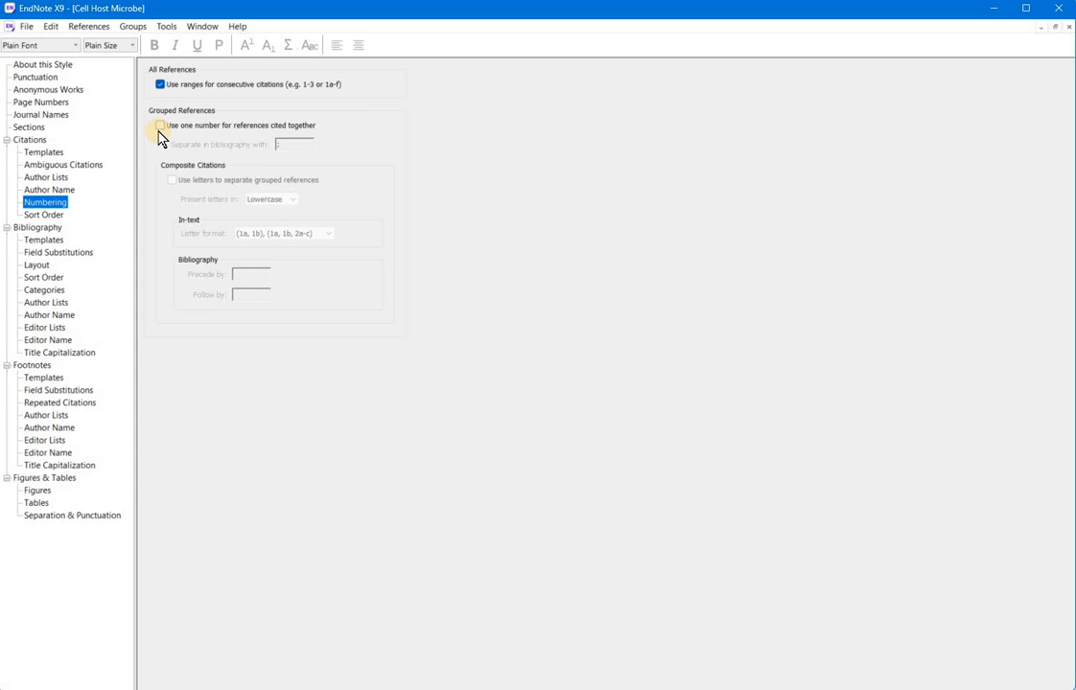
pyautogui.click(44, 215)
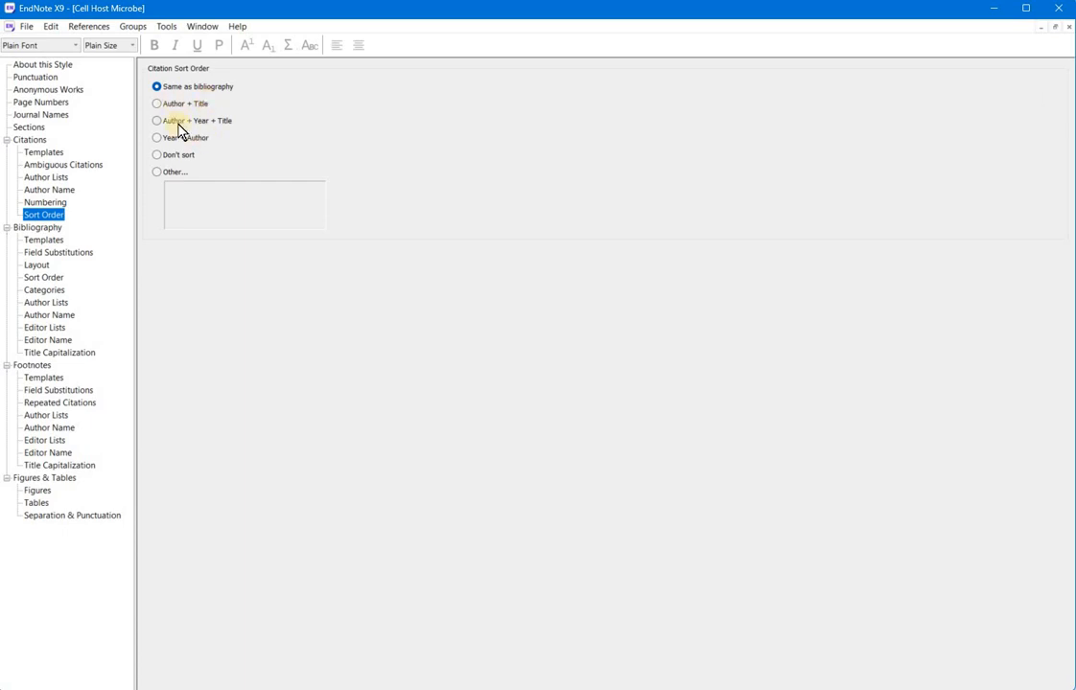
pyautogui.click(158, 174)
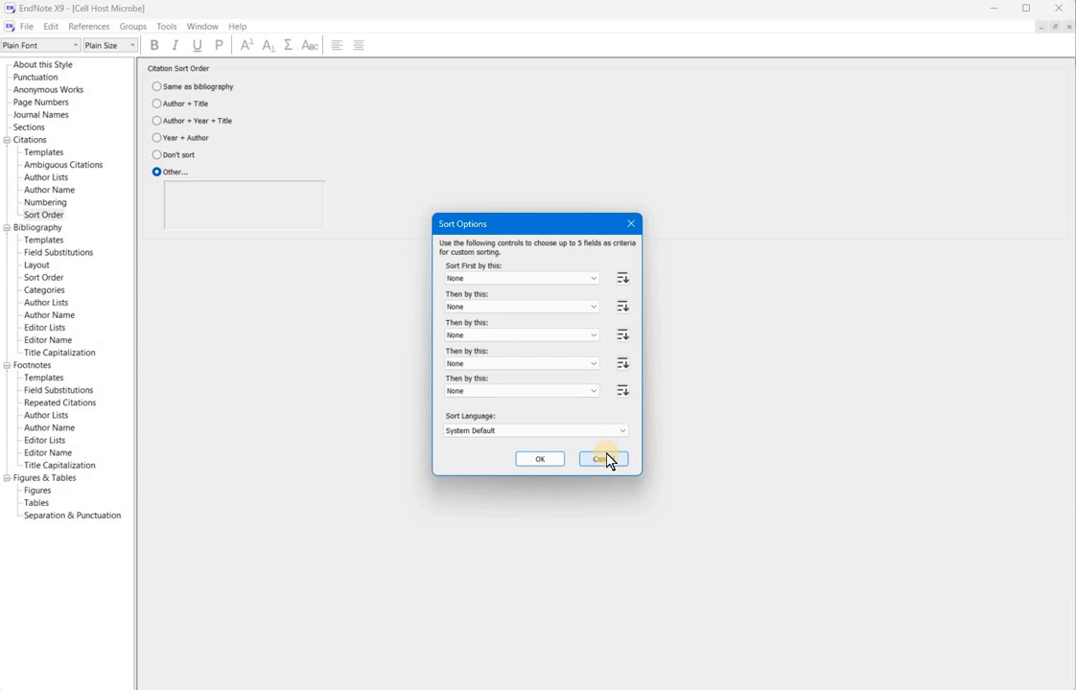
pyautogui.click(606, 460)
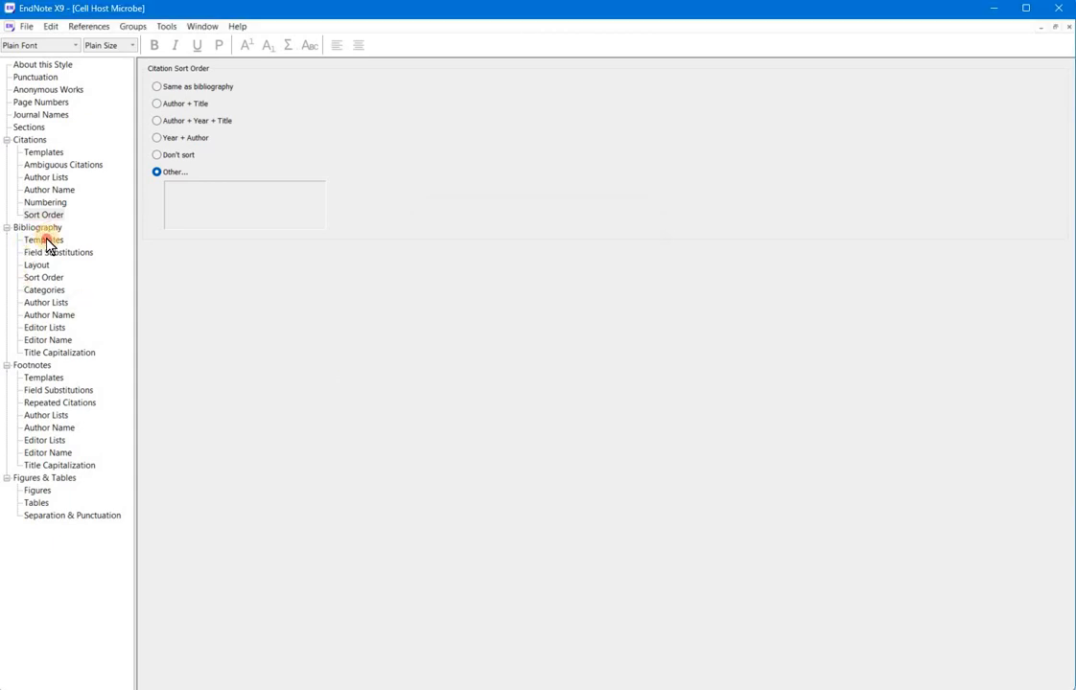
# Remove the parentheses around Year in the Journal Article template of the bibliography
pyautogui.click(43, 240)
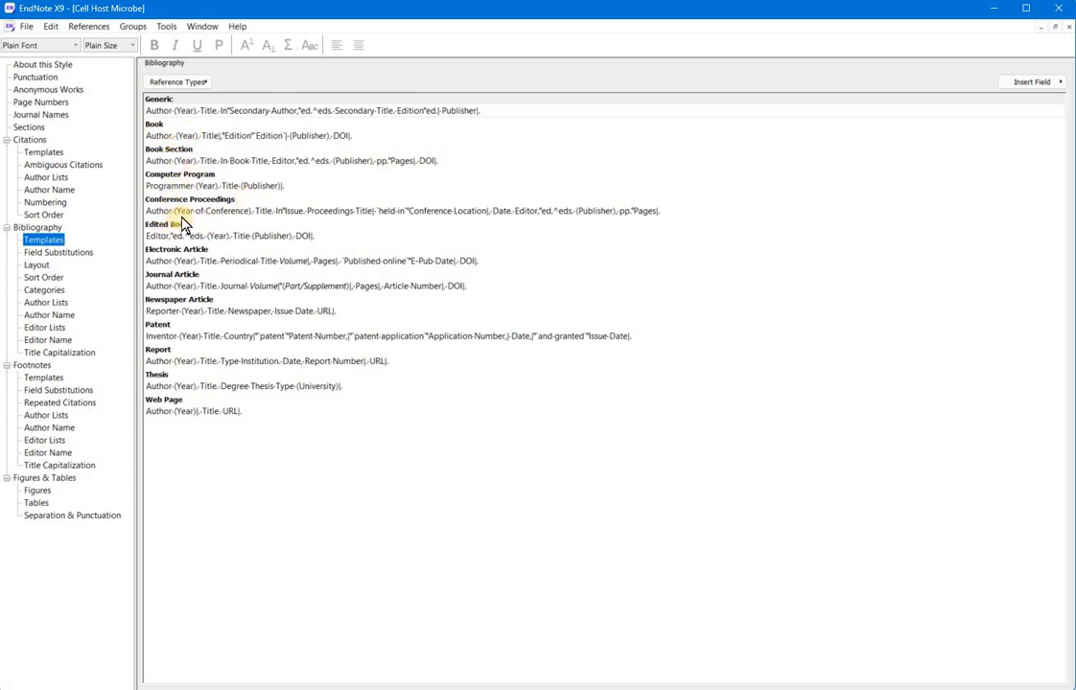
pyautogui.click(195, 287)
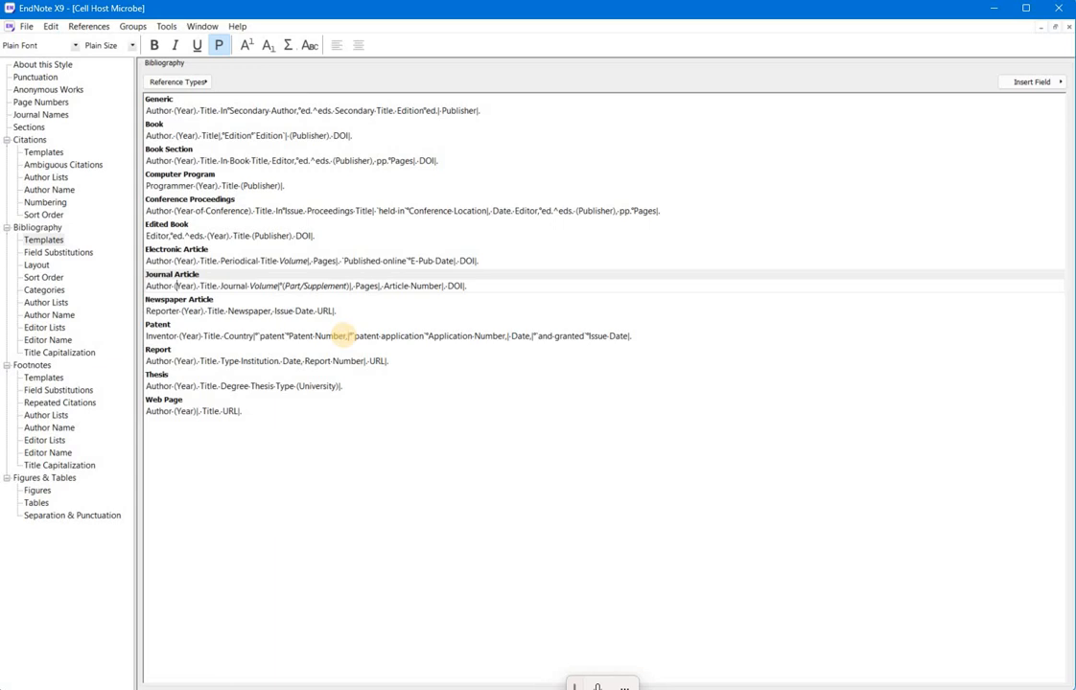
pyautogui.press('BackSpace')
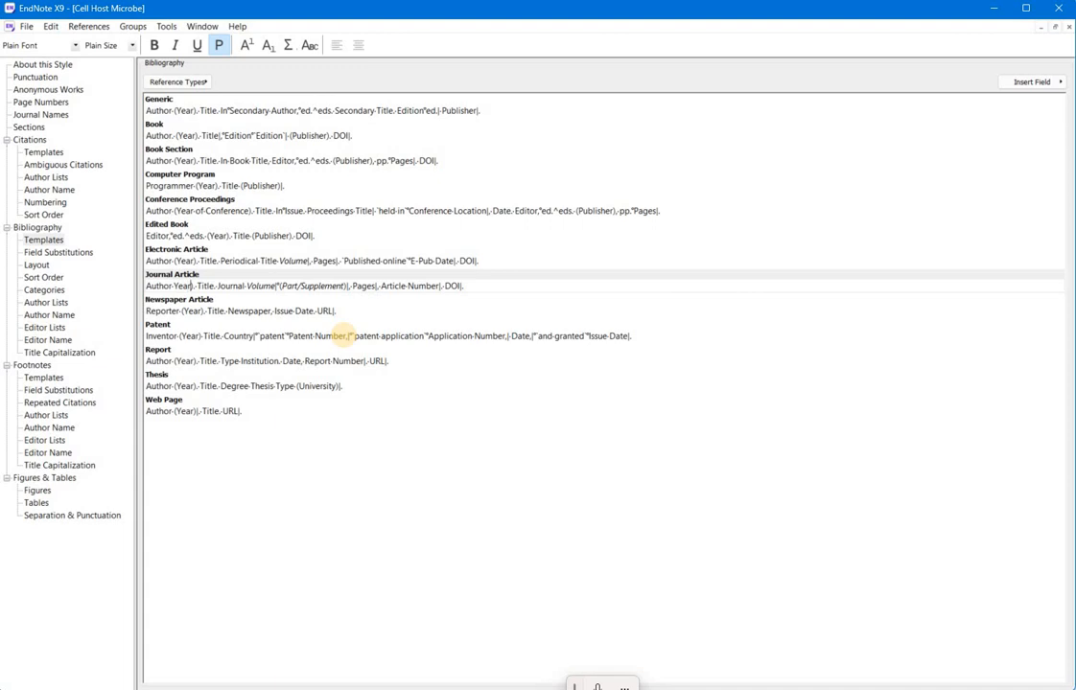
pyautogui.press('BackSpace')
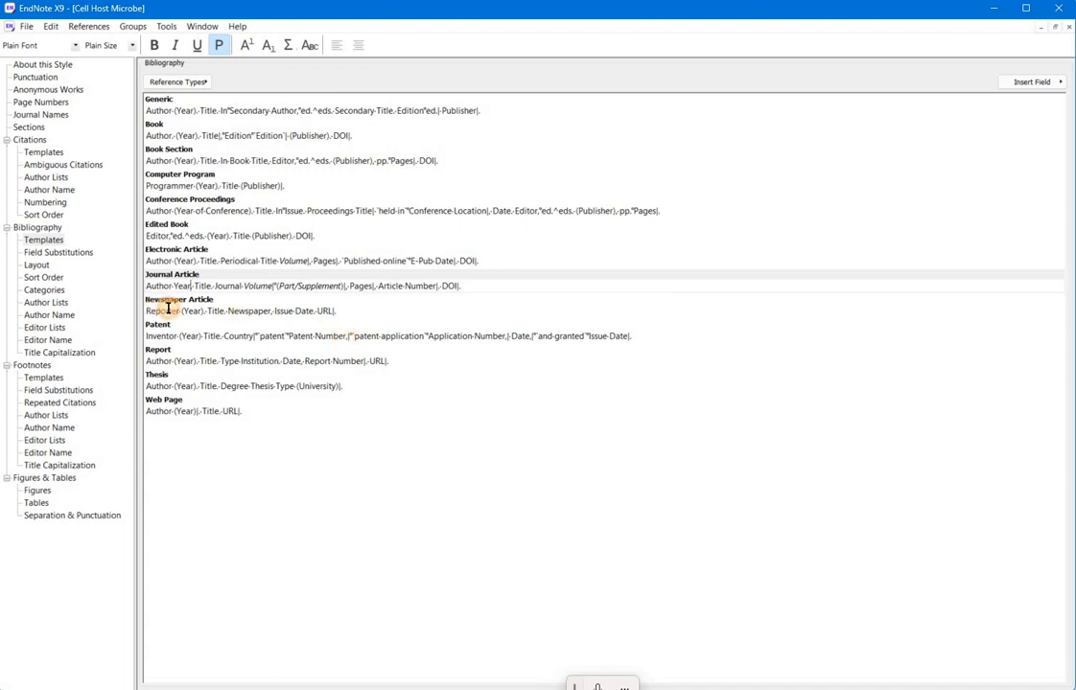
pyautogui.press('Down')
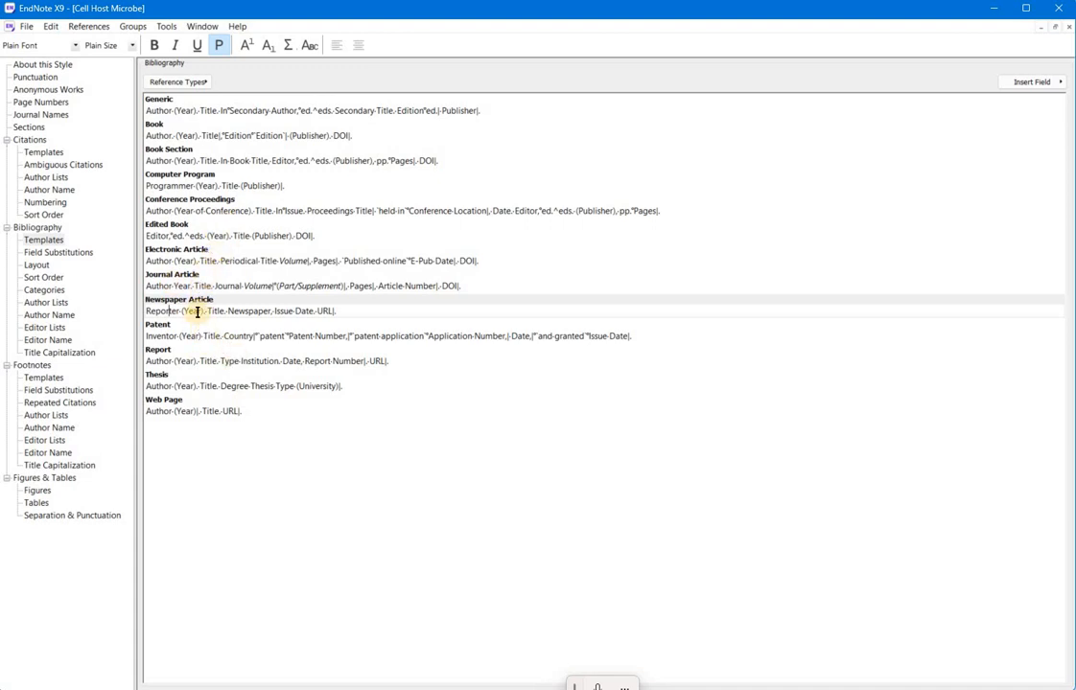
# Review the bibliography's field substitutions, layout, sort order, categories and author list settings
pyautogui.click(63, 254)
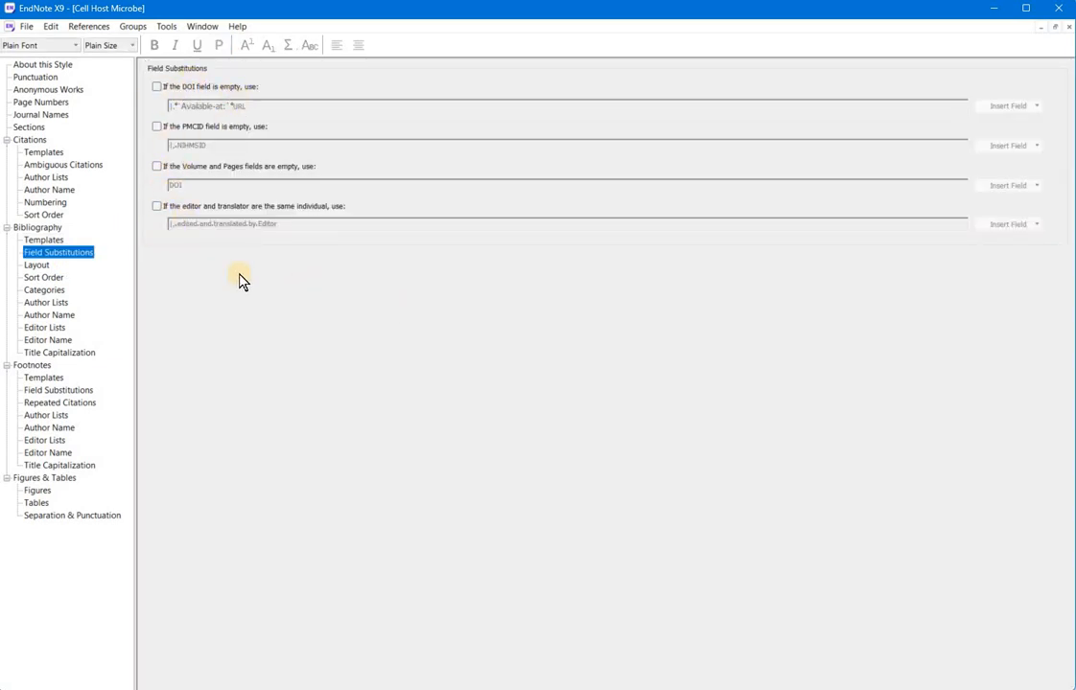
pyautogui.click(60, 267)
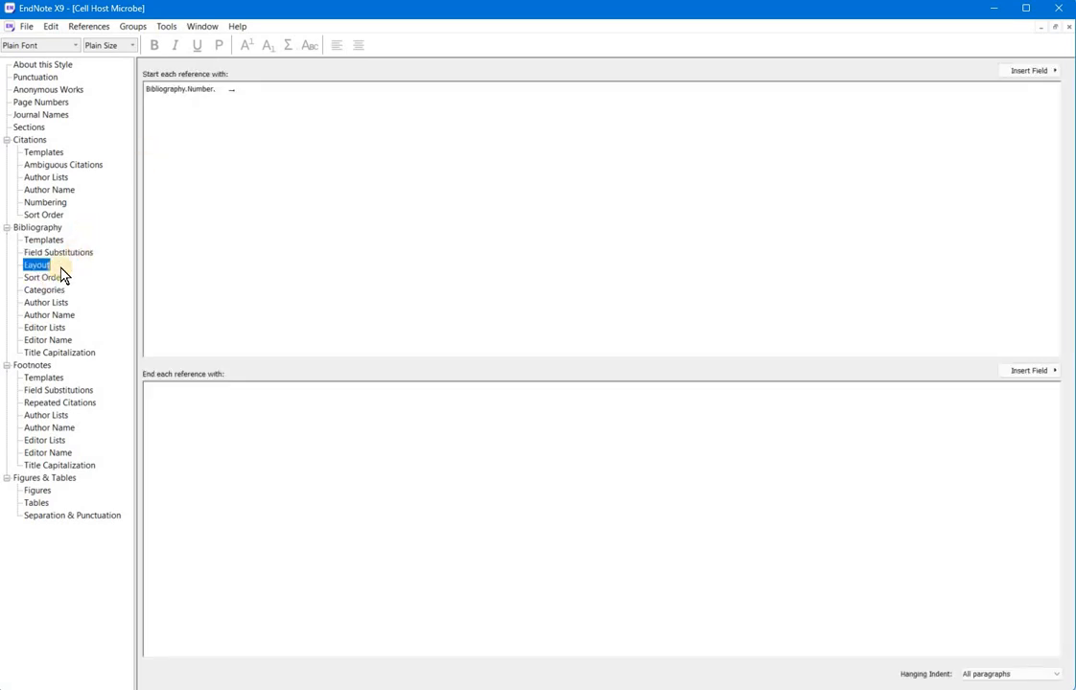
pyautogui.press('Down')
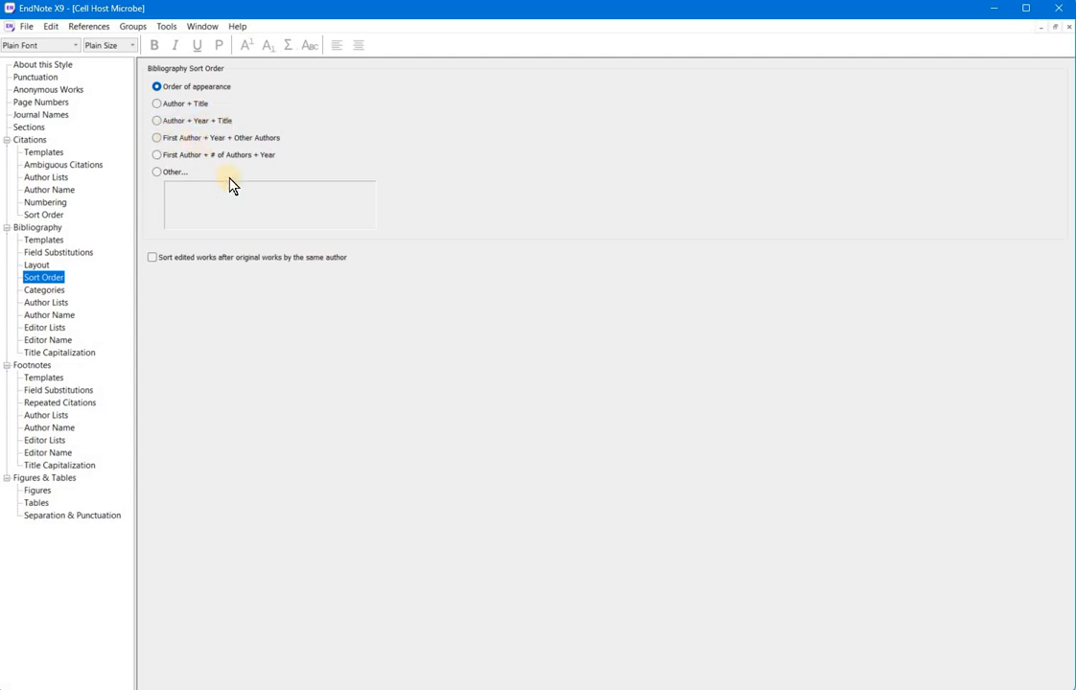
pyautogui.click(63, 292)
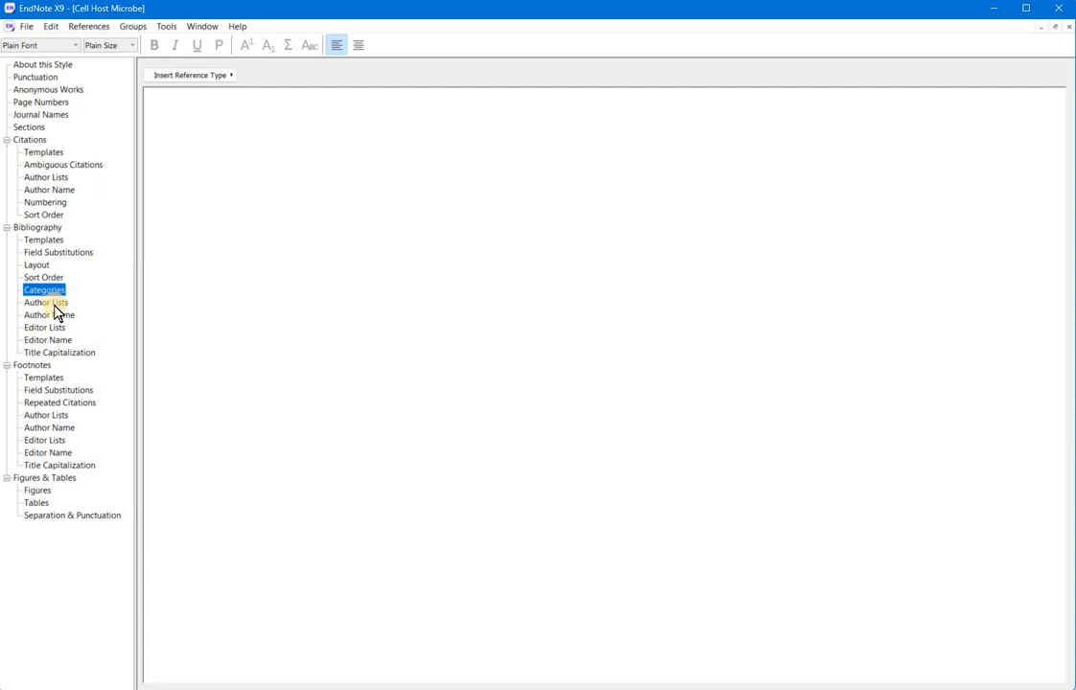
pyautogui.click(57, 303)
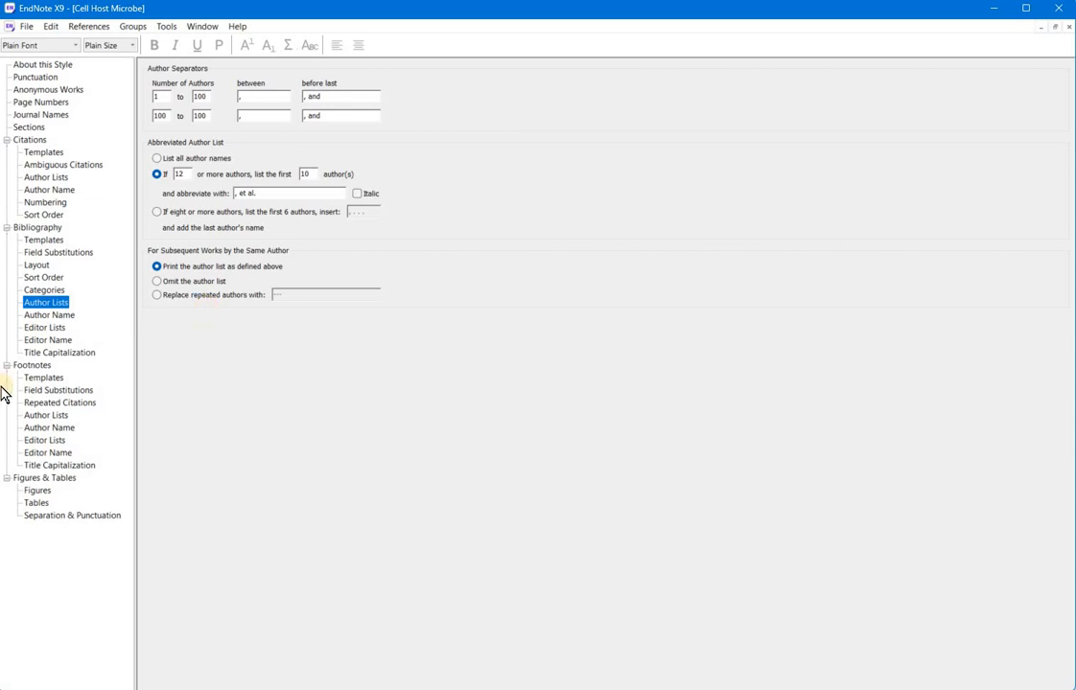
# Examine the bibliography author name formats for first author and other authors, keeping Smith, Jane and Doe, John
pyautogui.press('Down')
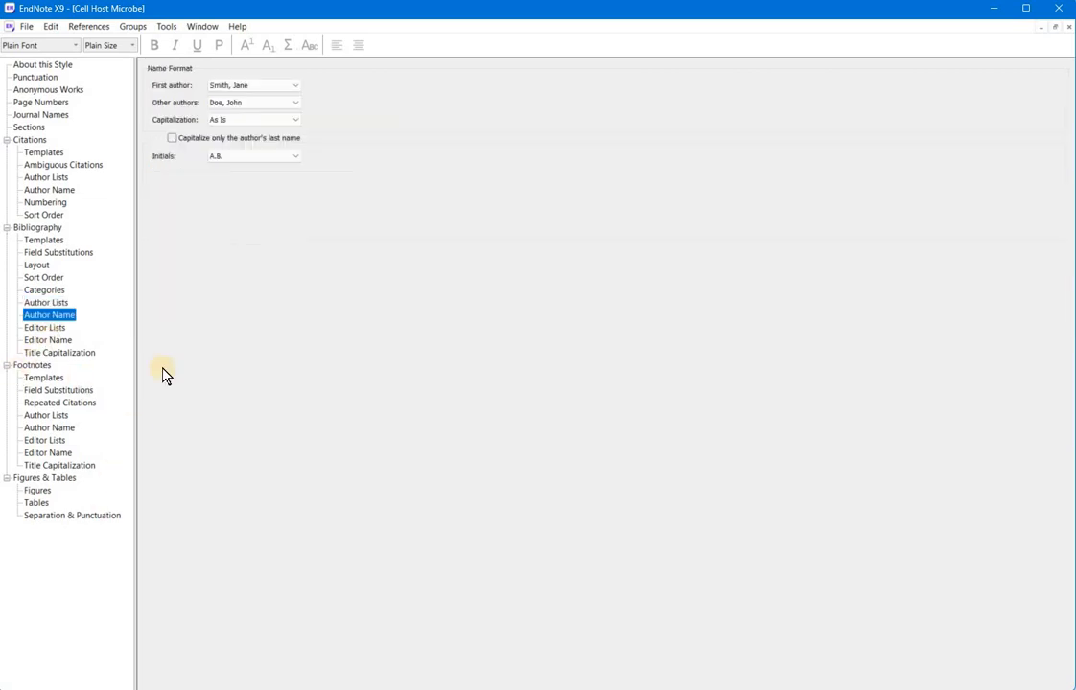
pyautogui.click(297, 87)
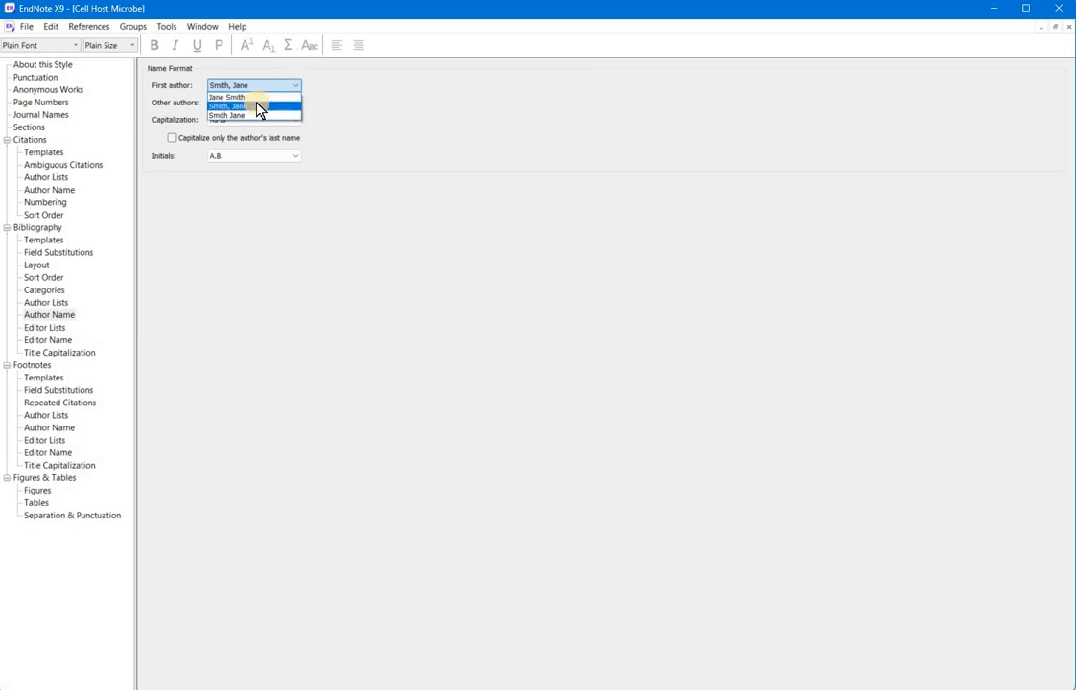
pyautogui.click(285, 108)
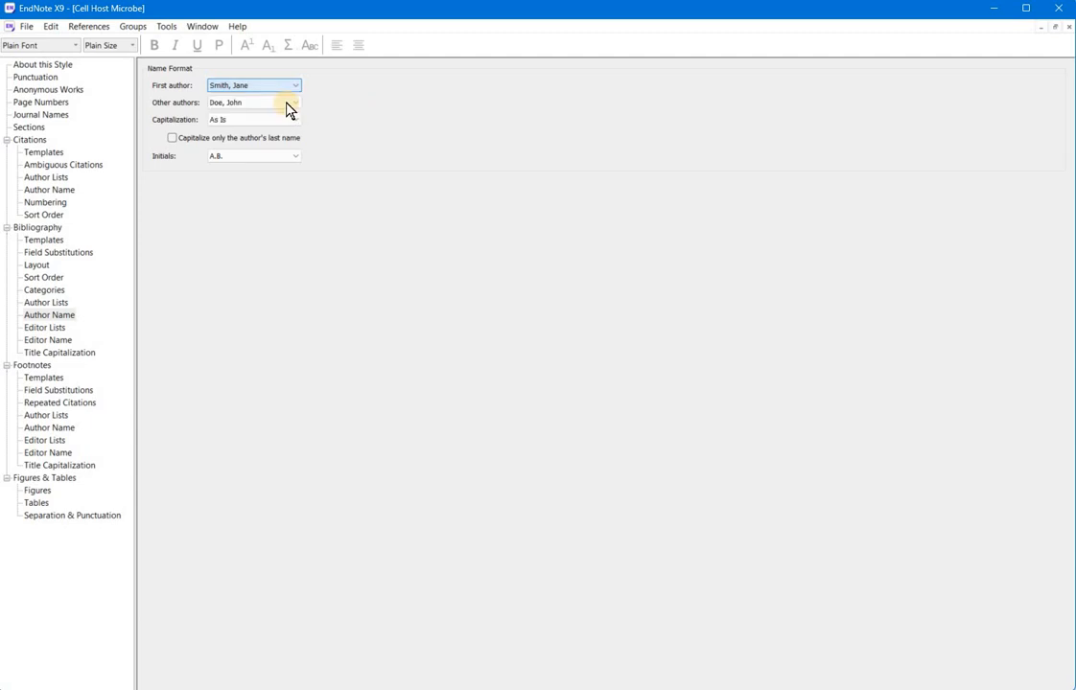
pyautogui.click(286, 106)
pyautogui.click(238, 141)
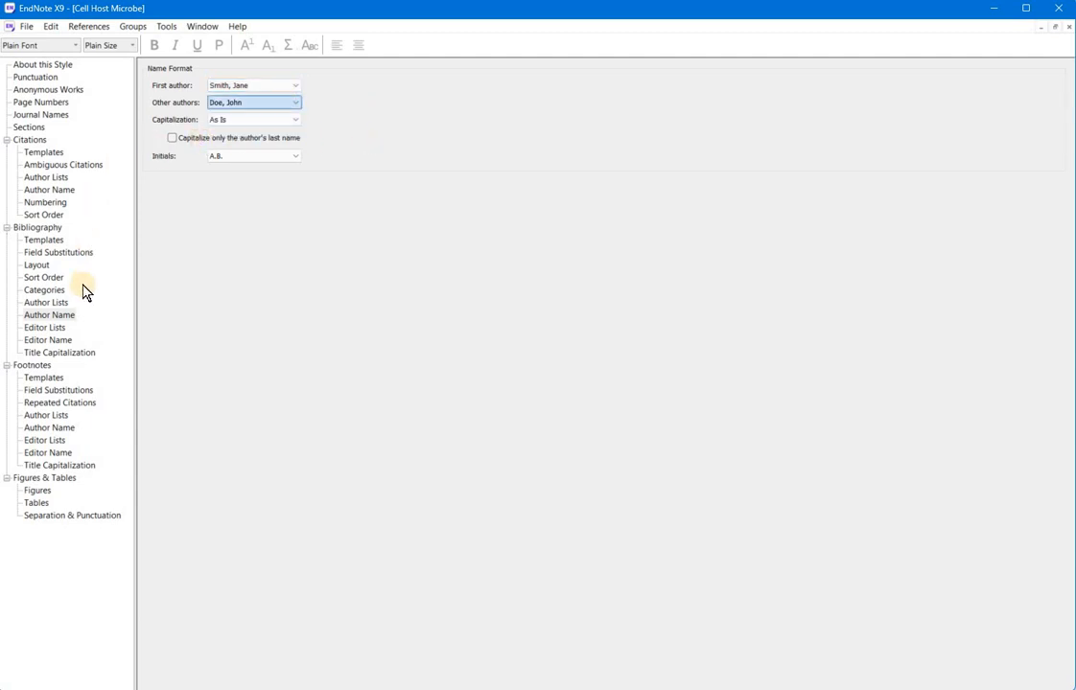
# Review the bibliography's editor list, editor name and title capitalization settings
pyautogui.click(48, 328)
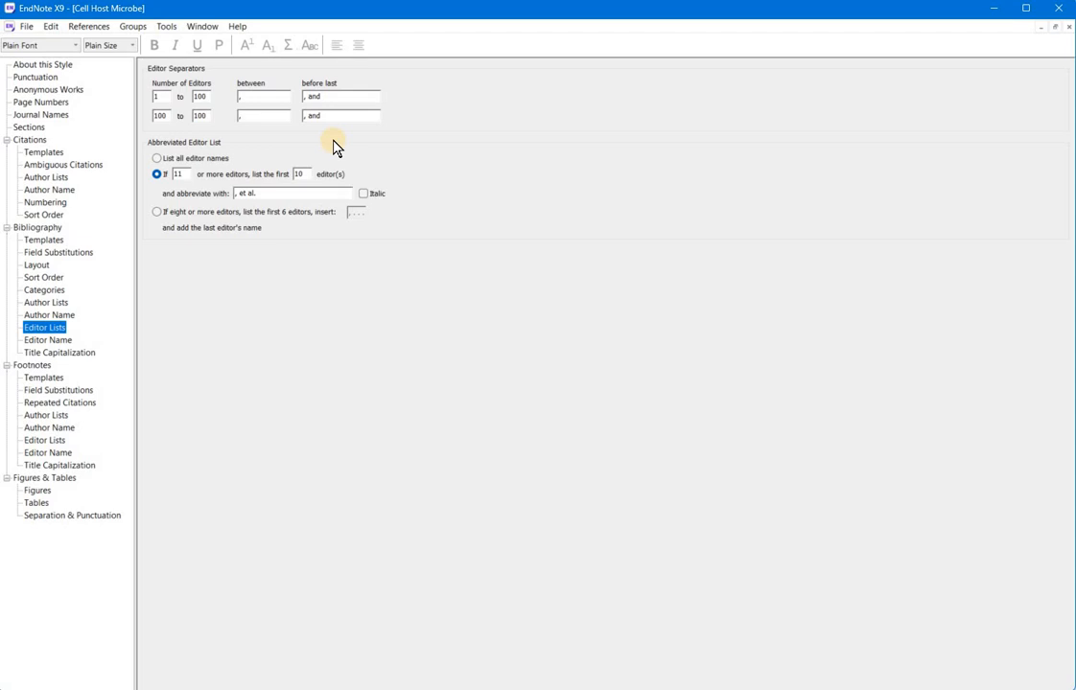
pyautogui.click(65, 342)
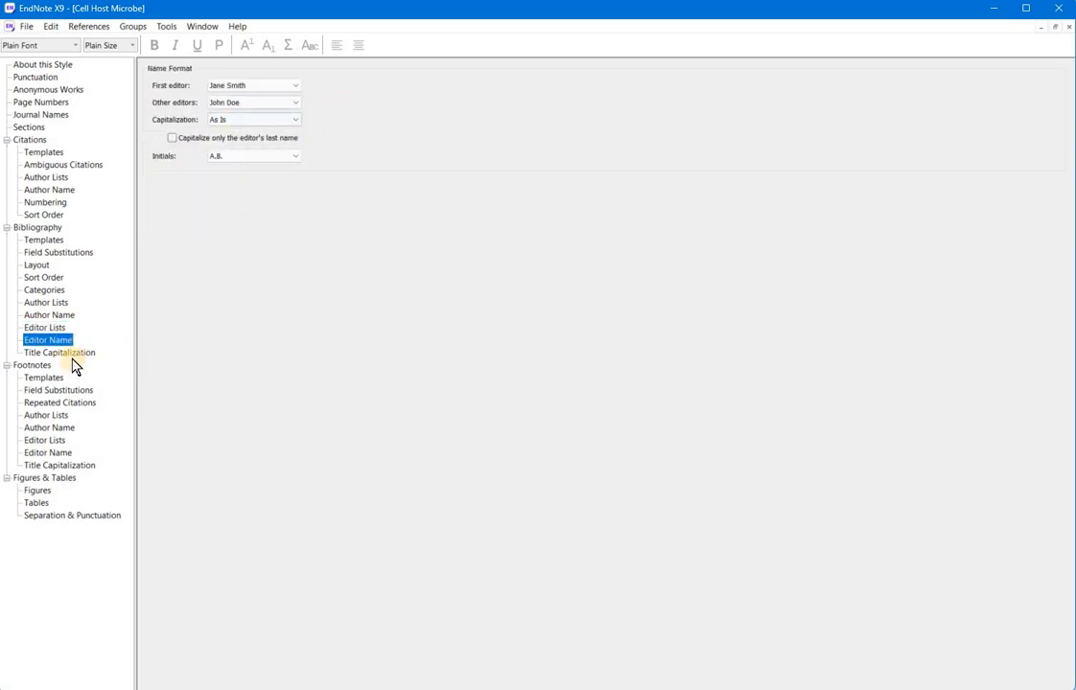
pyautogui.click(73, 354)
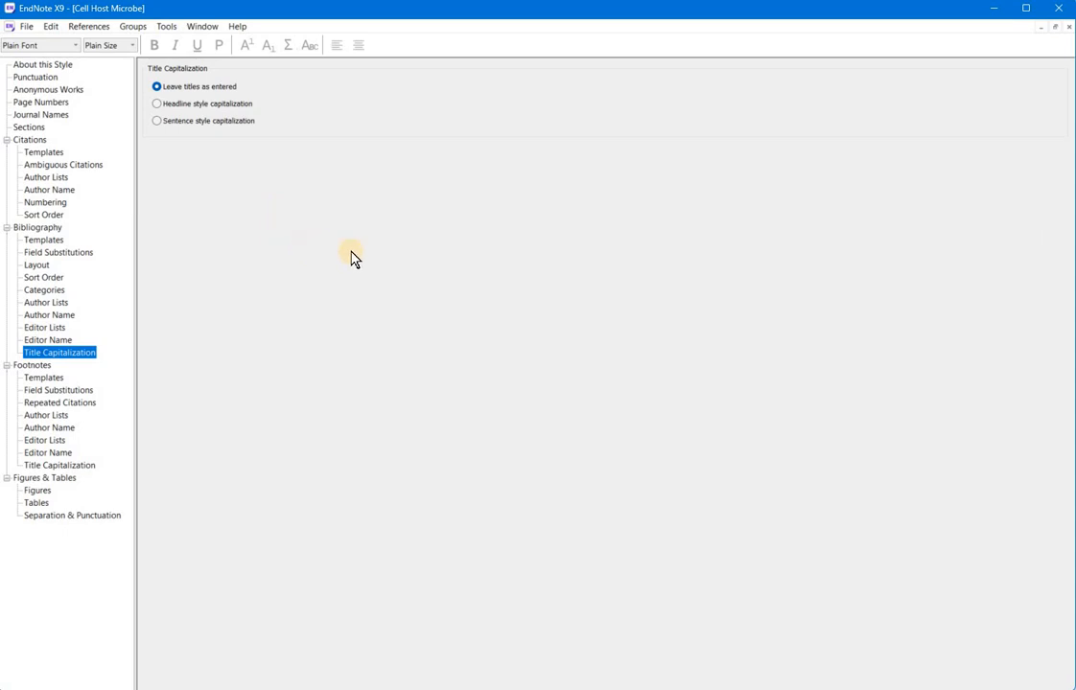
# Close the Cell Host Microbe style with its changes saved, and update the citations and bibliography of Manuscript.docx in Word
pyautogui.click(1068, 28)
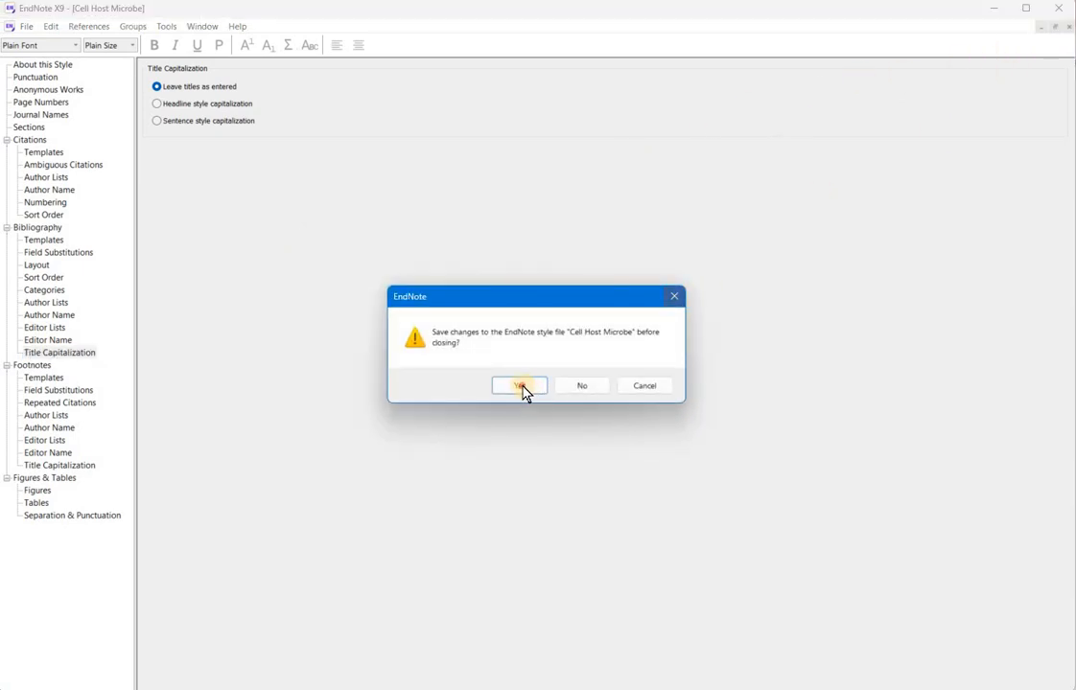
pyautogui.click(523, 386)
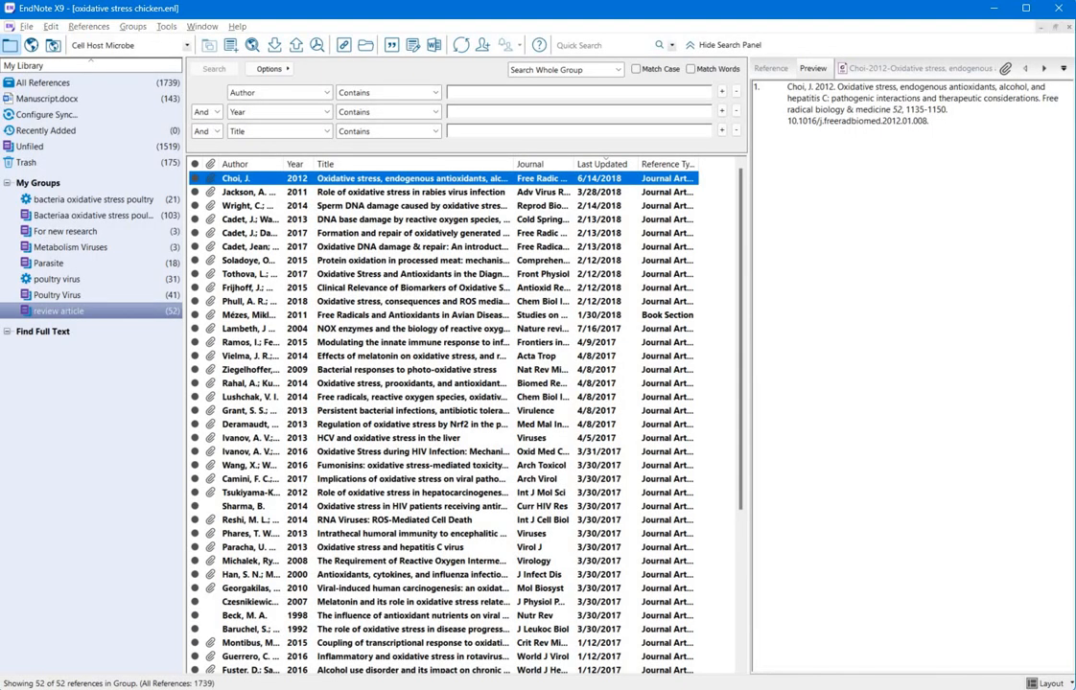
pyautogui.click(393, 659)
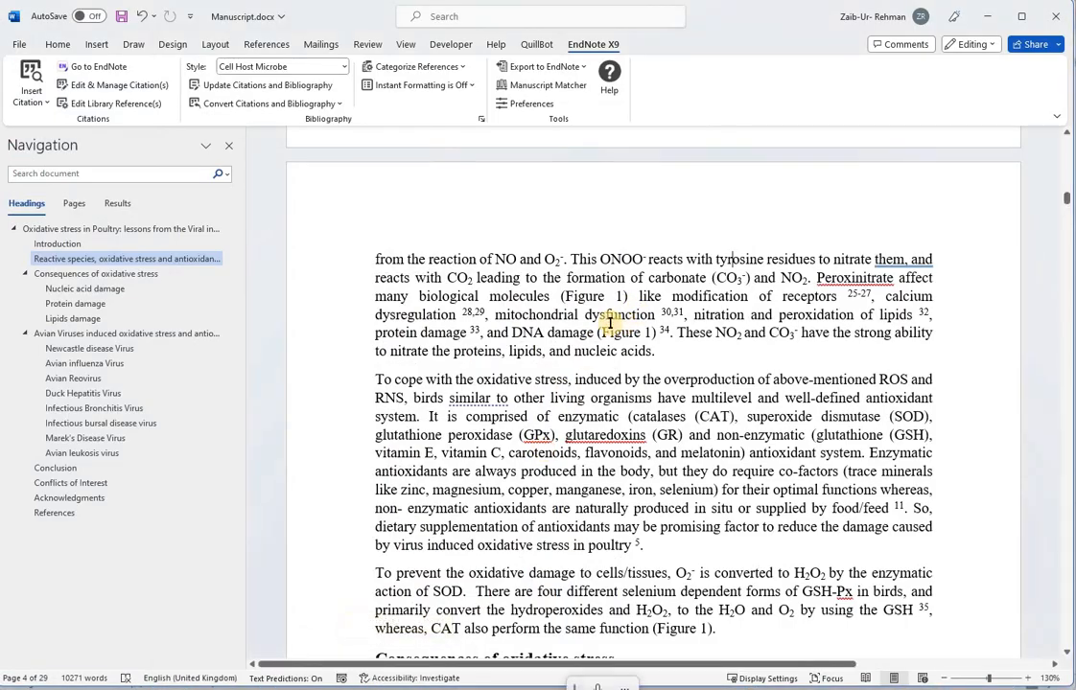
pyautogui.click(275, 86)
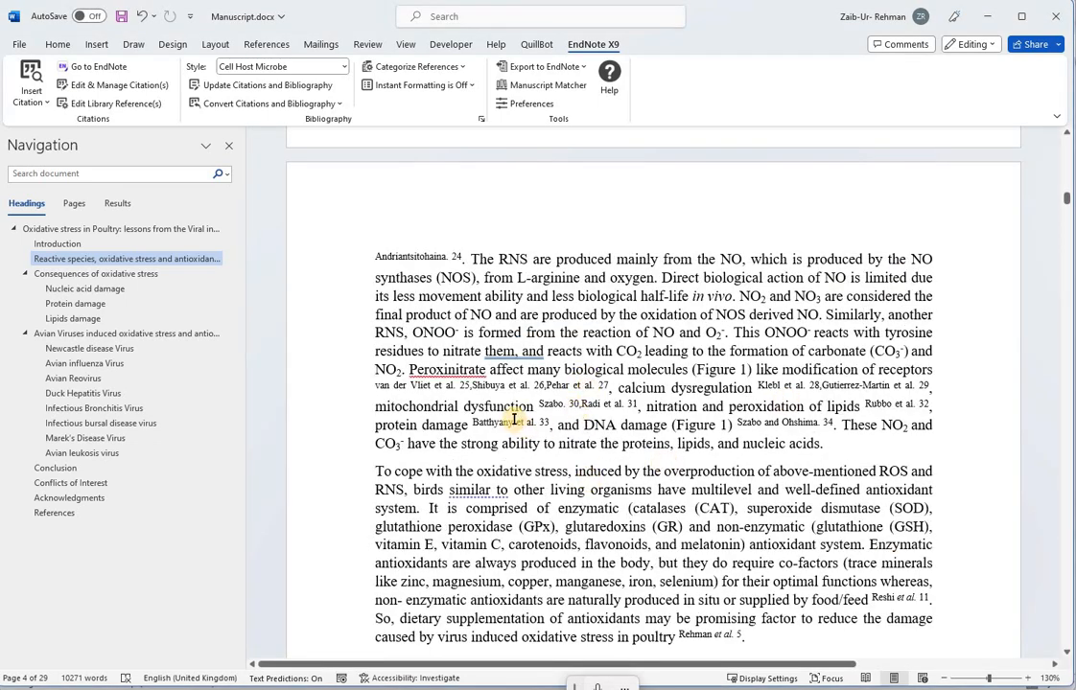
# Inspect the reformatted in-text citations in the manuscript's section on reactive species and oxidative stress
pyautogui.keyDown('ctrl'); pyautogui.scroll(1, 697, 395); pyautogui.keyUp('ctrl')
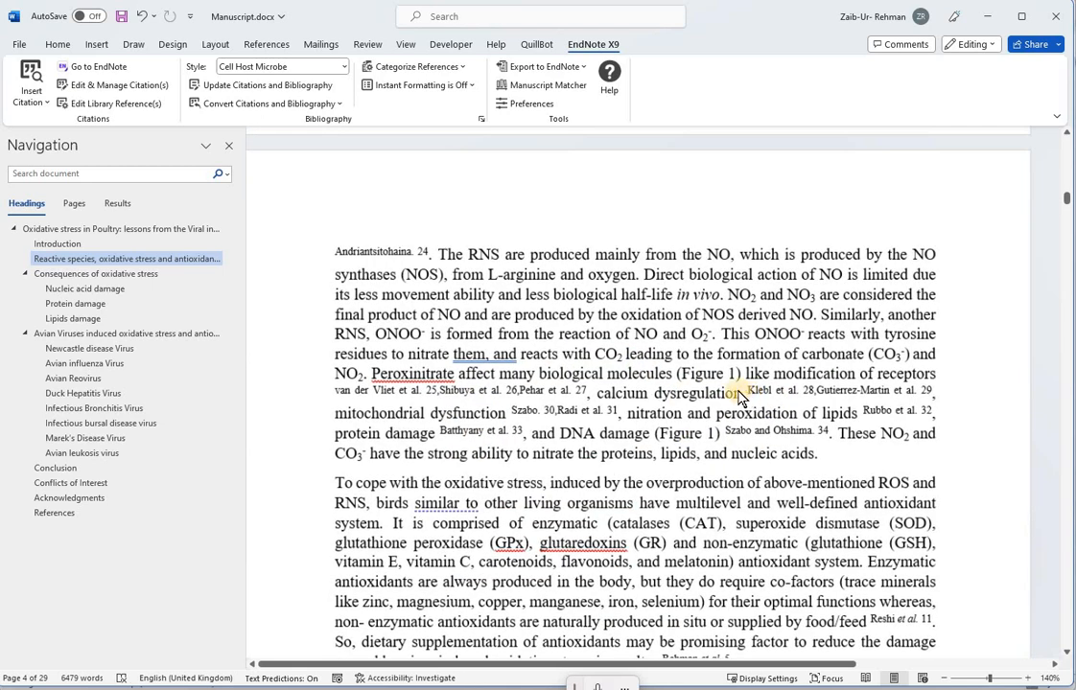
pyautogui.moveTo(755, 396); pyautogui.dragTo(836, 396)
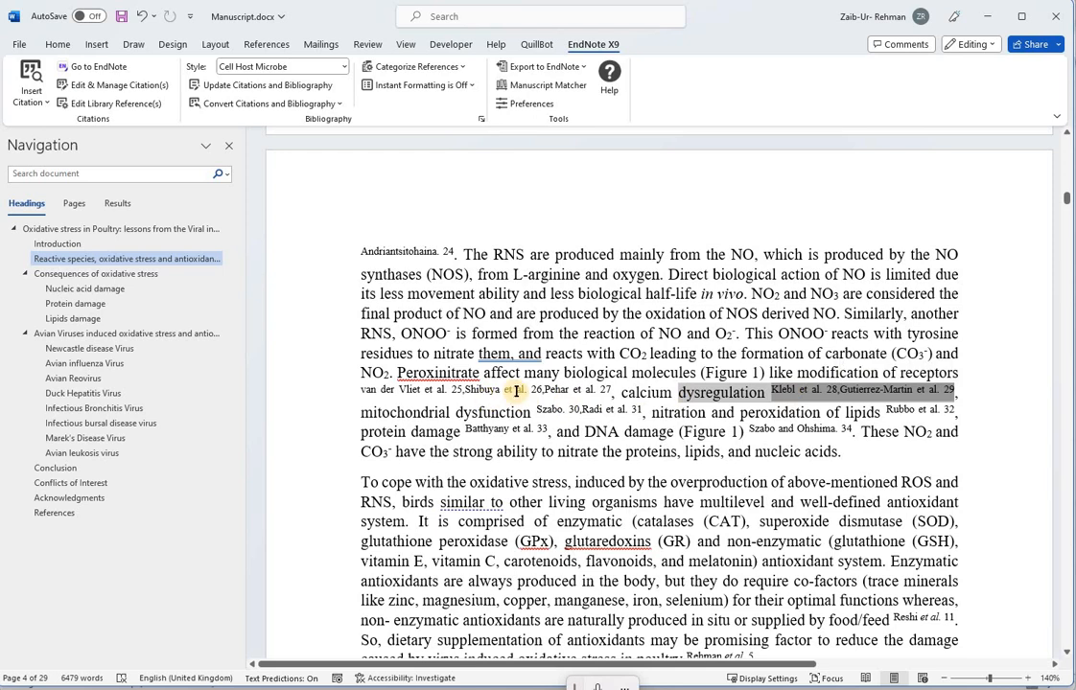
pyautogui.moveTo(525, 318); pyautogui.dragTo(601, 454)
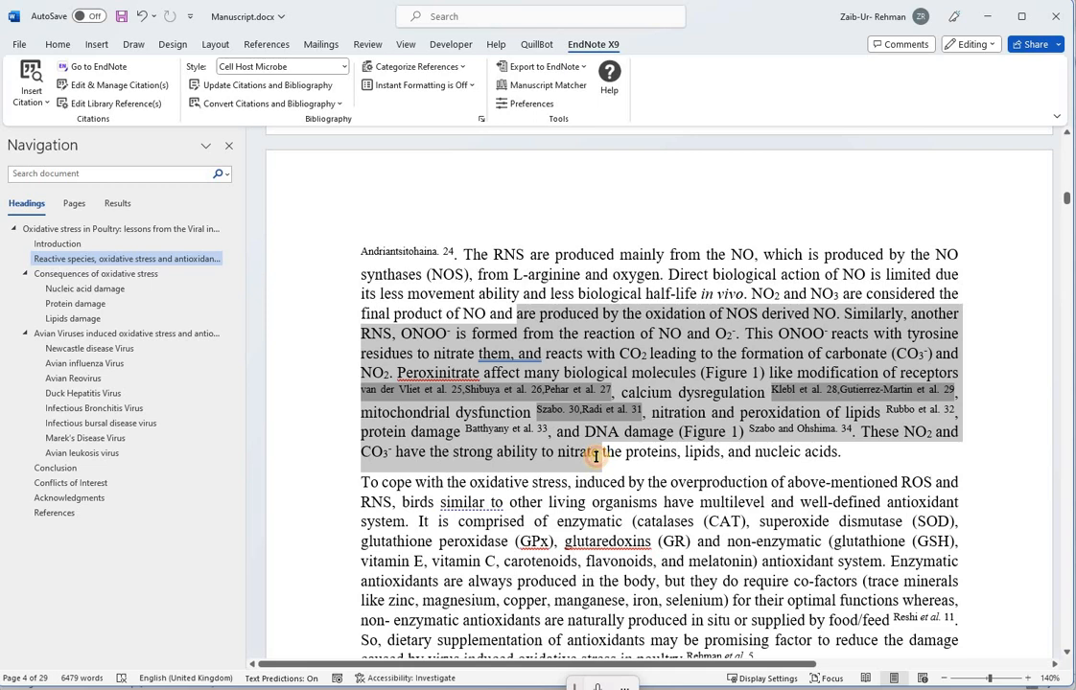
pyautogui.moveTo(619, 497); pyautogui.dragTo(632, 521)
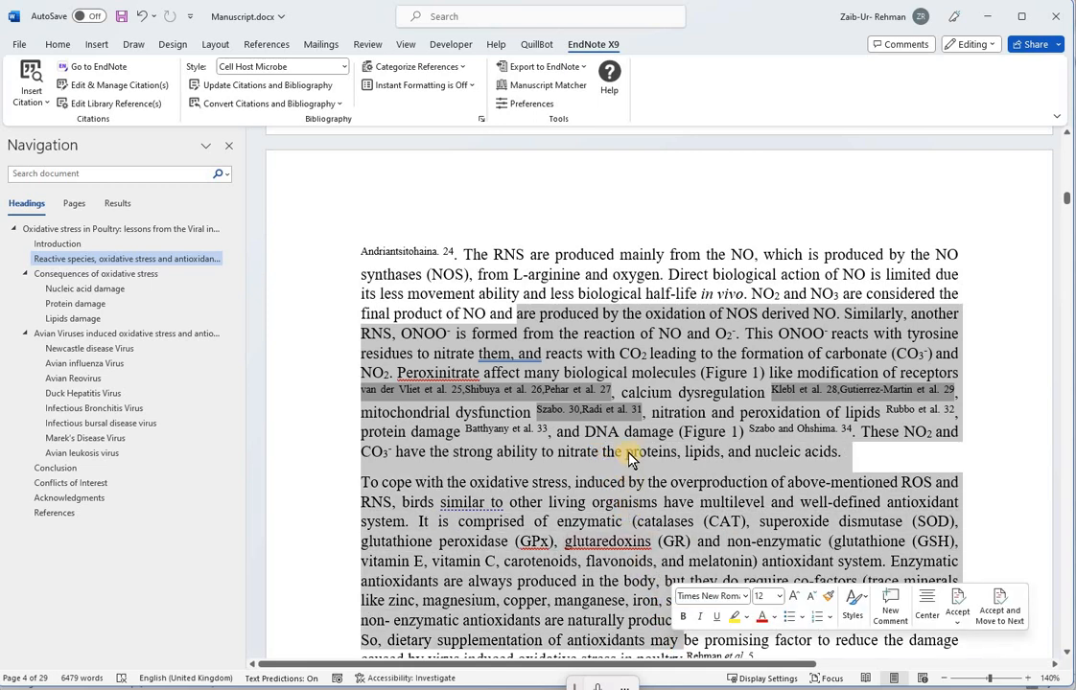
pyautogui.scroll(-1, 580, 456)
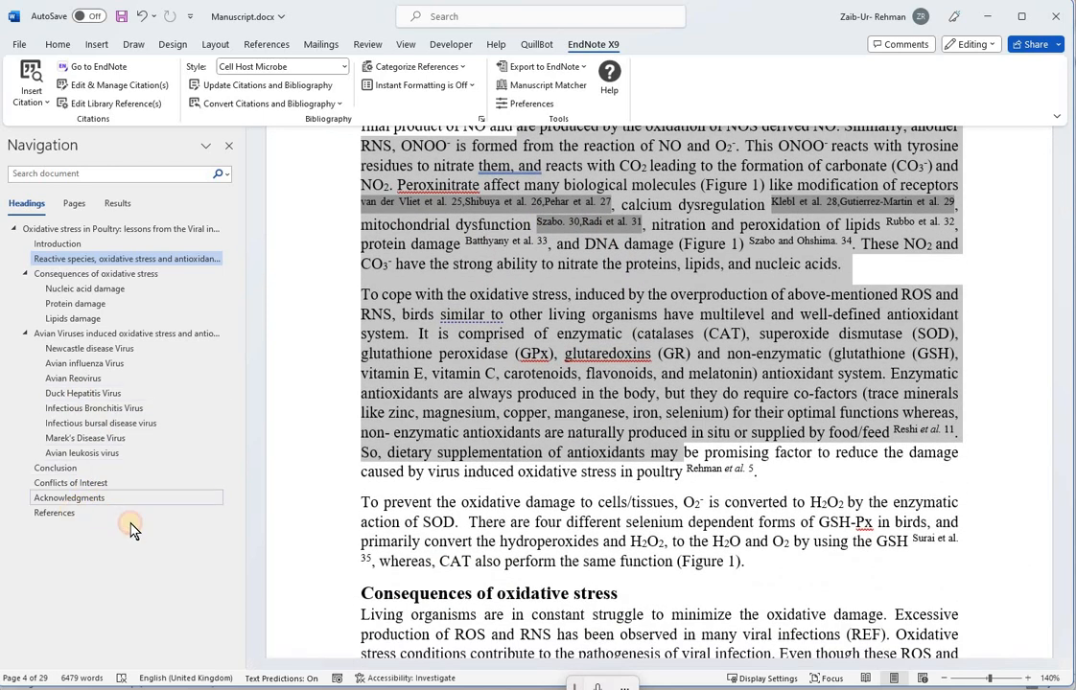
# Check the formatting of the References list, including the year in the first entry, and read through the following entries
pyautogui.click(86, 513)
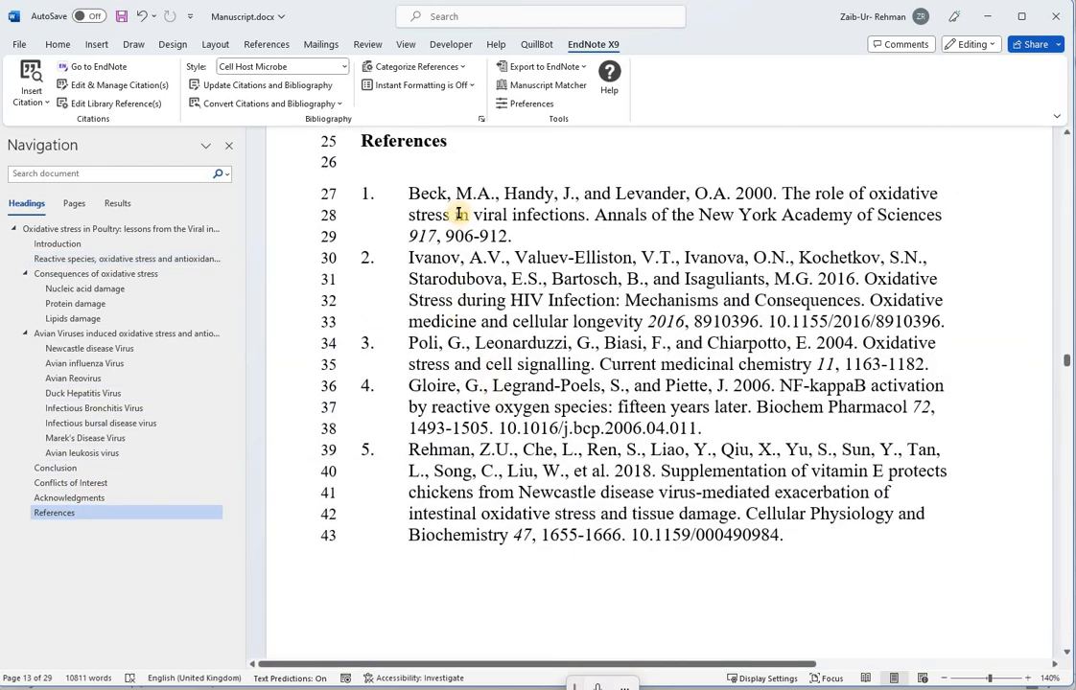
pyautogui.moveTo(428, 194); pyautogui.dragTo(574, 216)
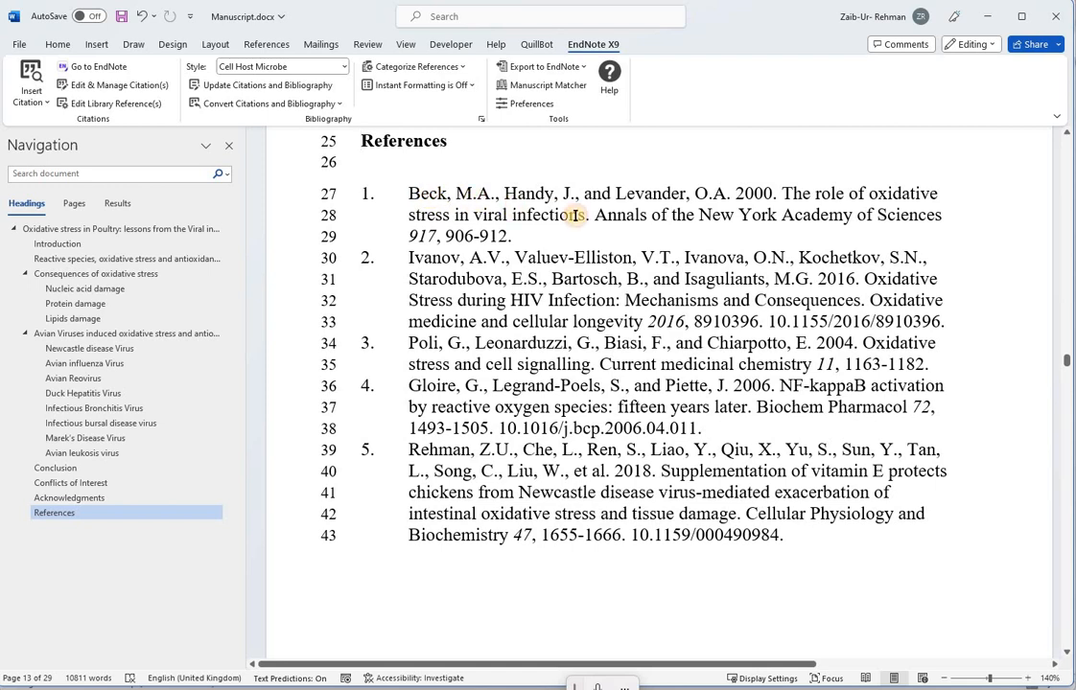
pyautogui.click(618, 230)
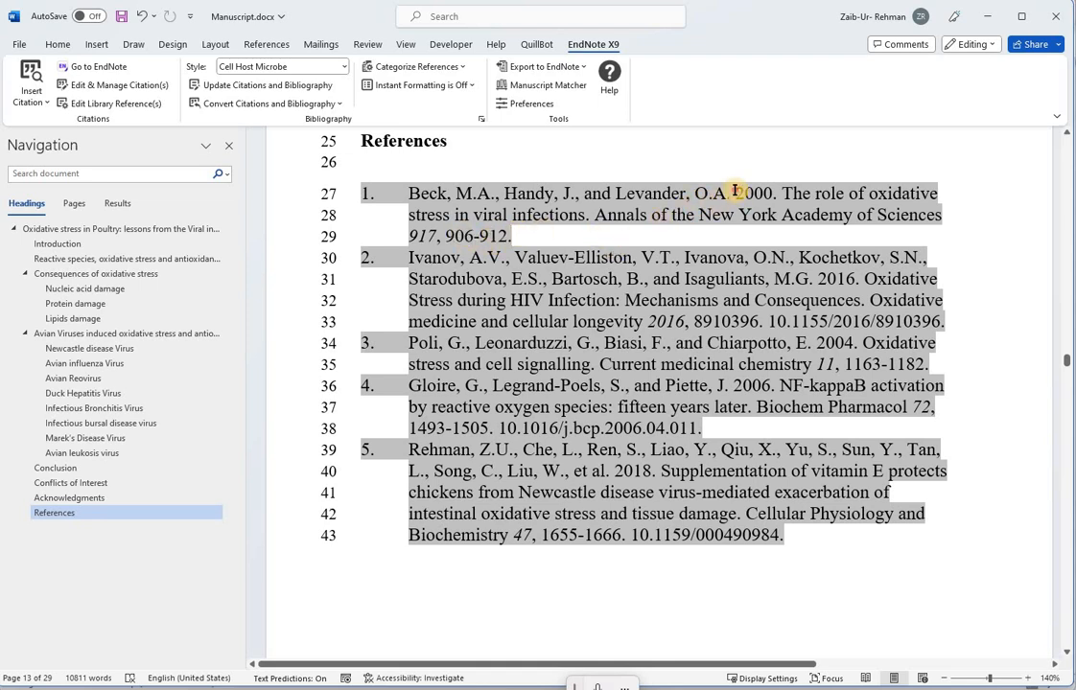
pyautogui.moveTo(736, 195); pyautogui.dragTo(777, 192)
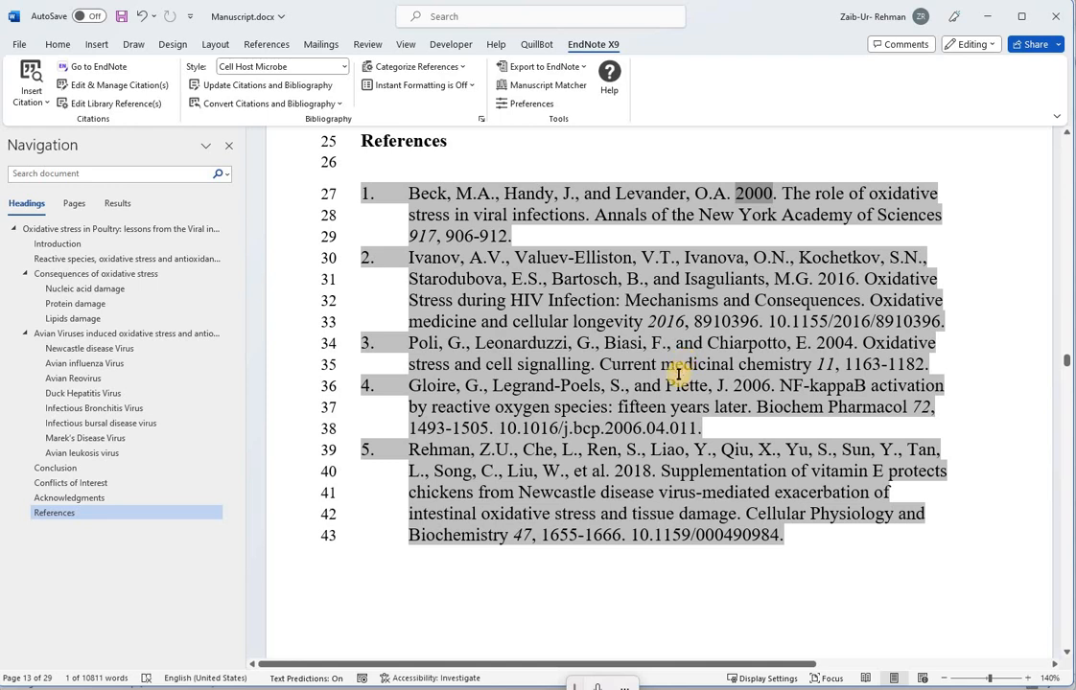
pyautogui.scroll(-2, 679, 369)
pyautogui.scroll(-4, 676, 373)
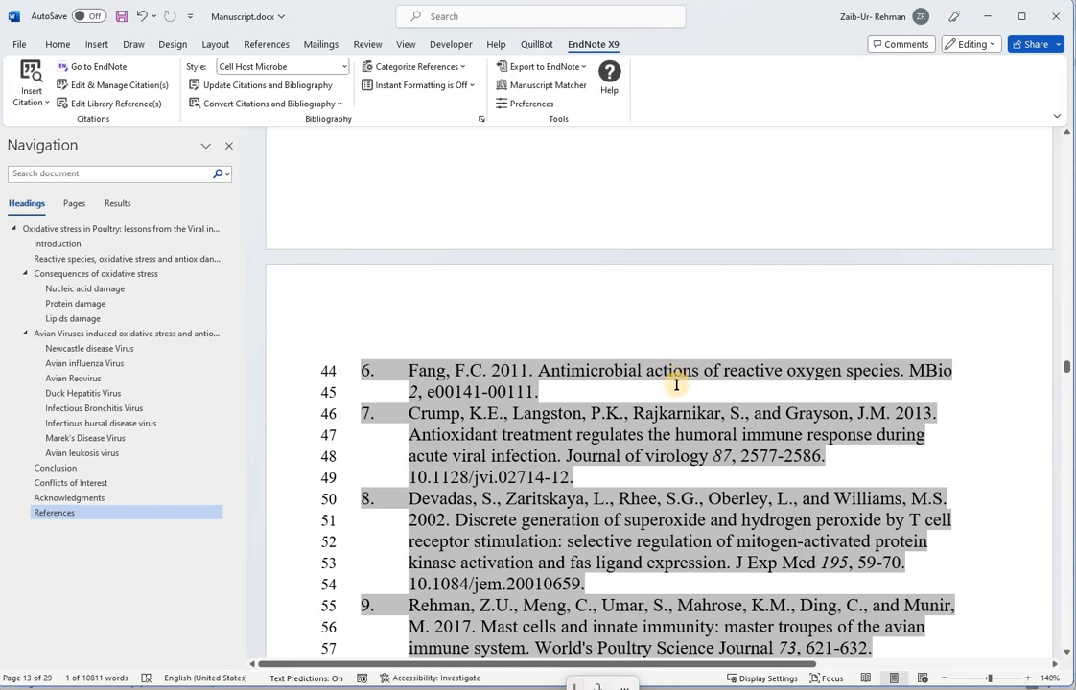
pyautogui.scroll(-2, 676, 384)
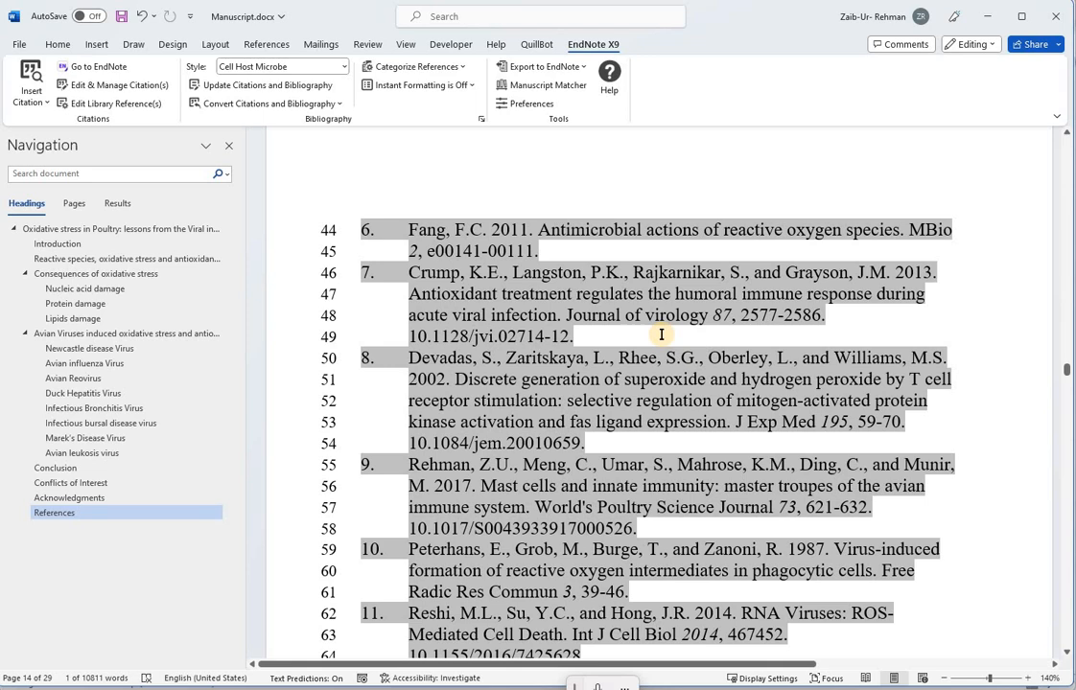
pyautogui.scroll(-3, 661, 336)
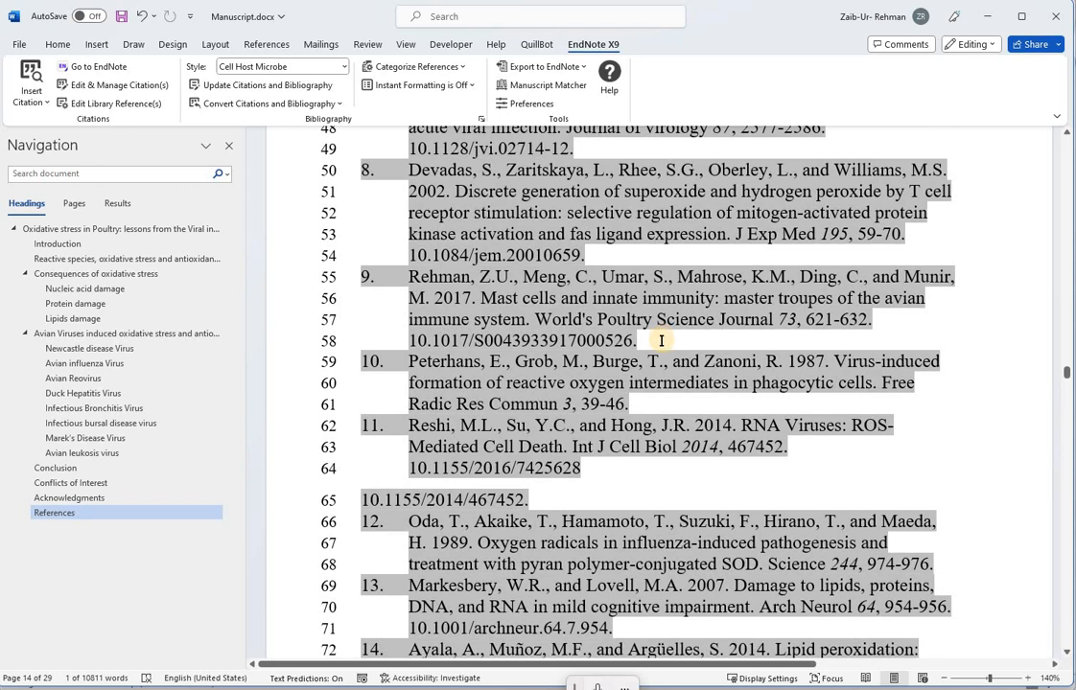
pyautogui.scroll(-2, 661, 335)
pyautogui.scroll(-3, 661, 339)
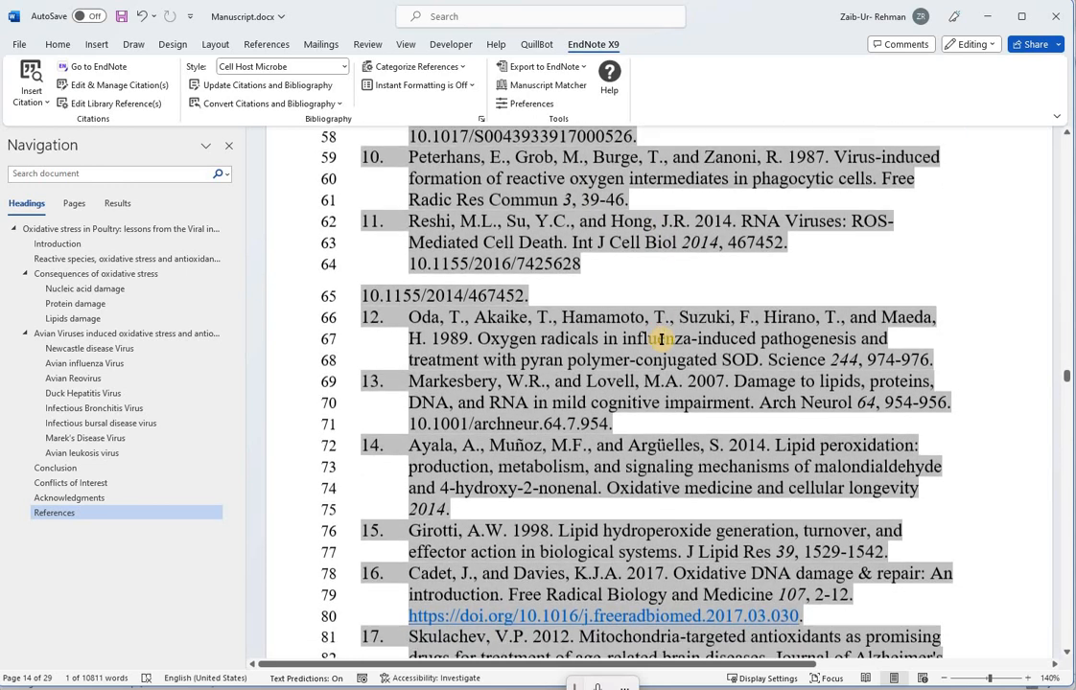
pyautogui.scroll(-1, 661, 340)
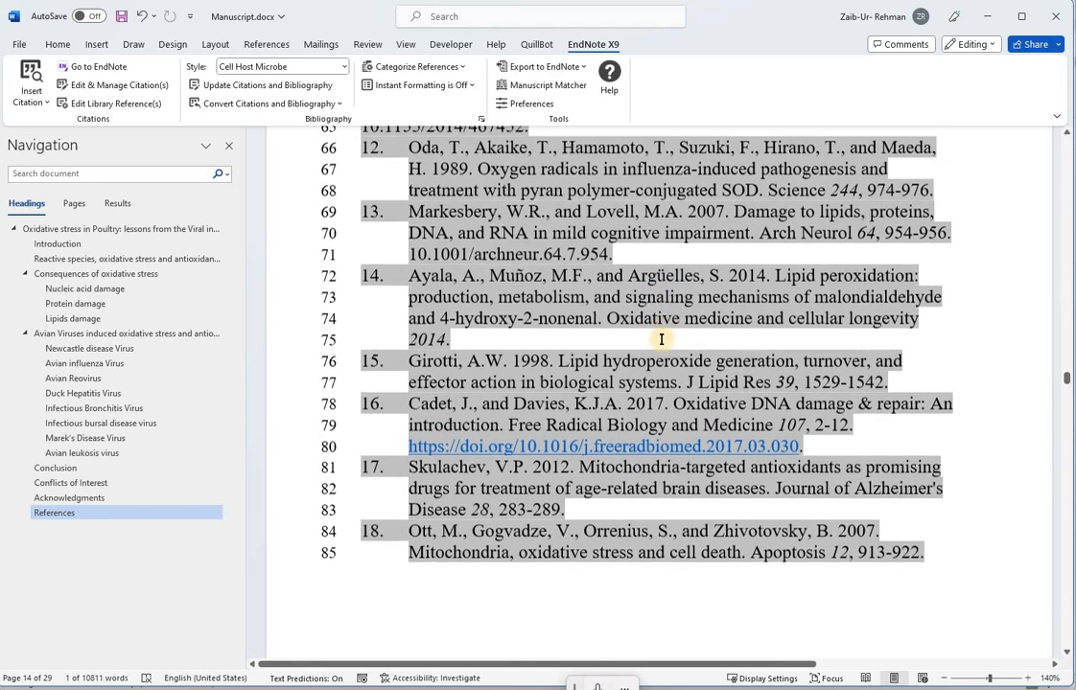
# Examine the title and year formatting of book reference 19 and compare its year with the one in journal reference 20
pyautogui.scroll(-2, 661, 338)
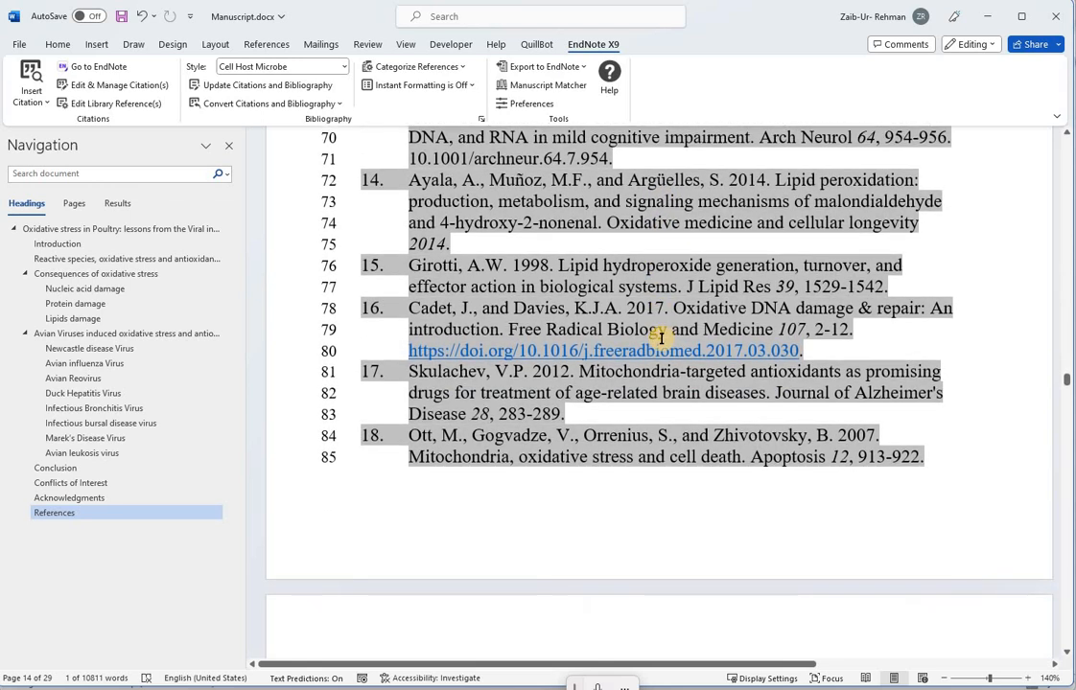
pyautogui.scroll(-4, 661, 339)
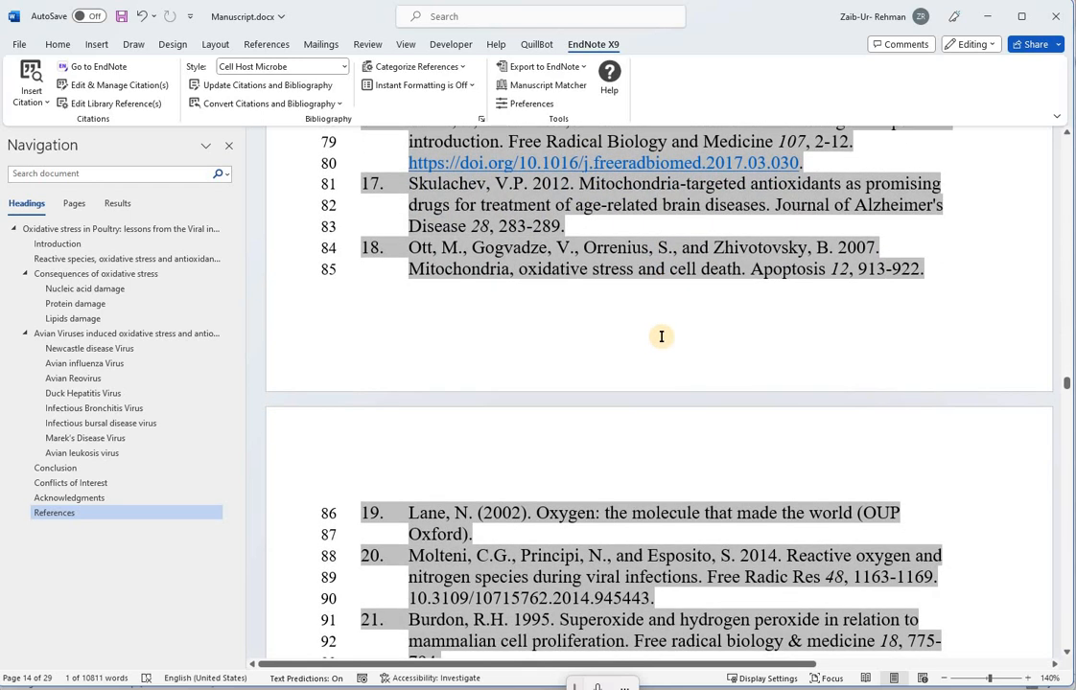
pyautogui.scroll(-2, 660, 337)
pyautogui.scroll(-3, 660, 337)
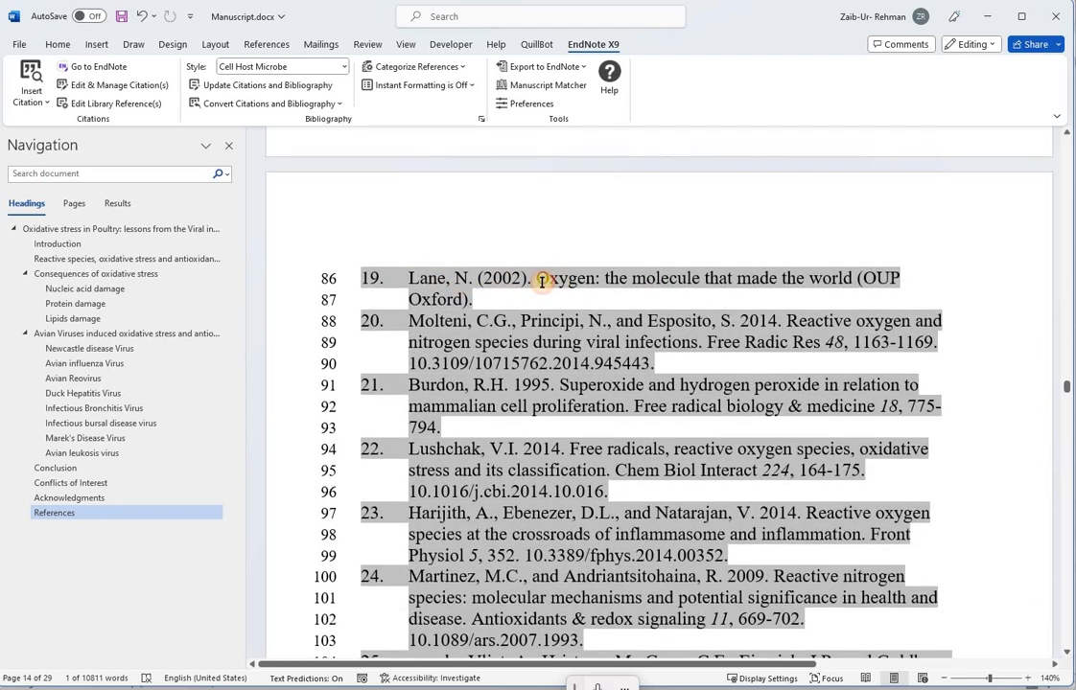
pyautogui.moveTo(542, 279); pyautogui.dragTo(850, 283)
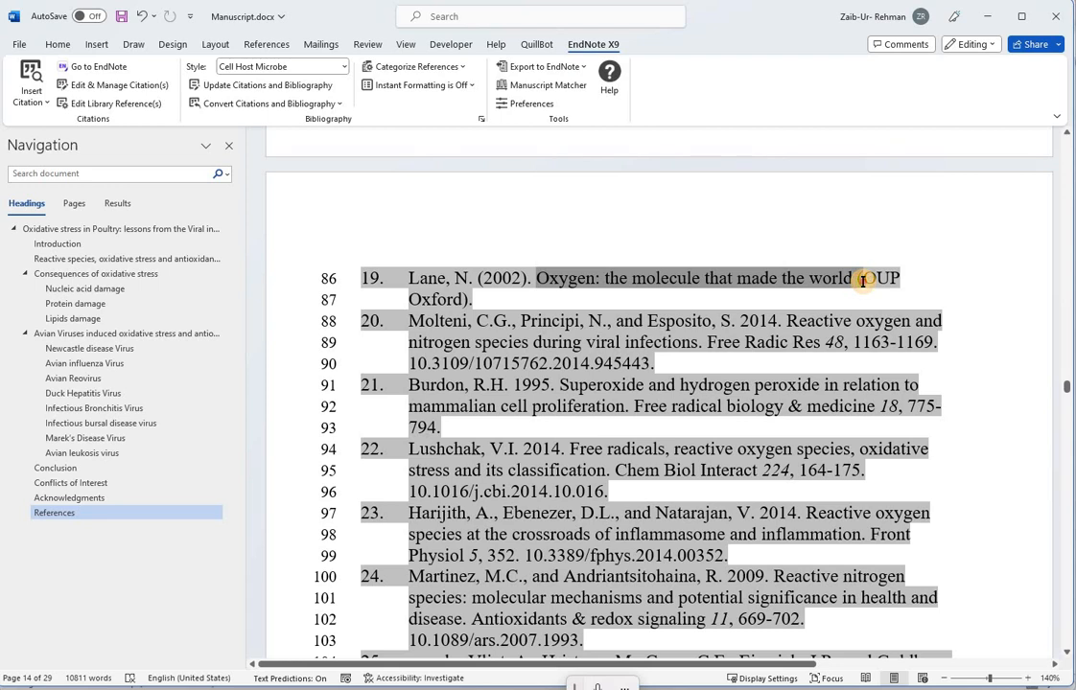
pyautogui.click(470, 278)
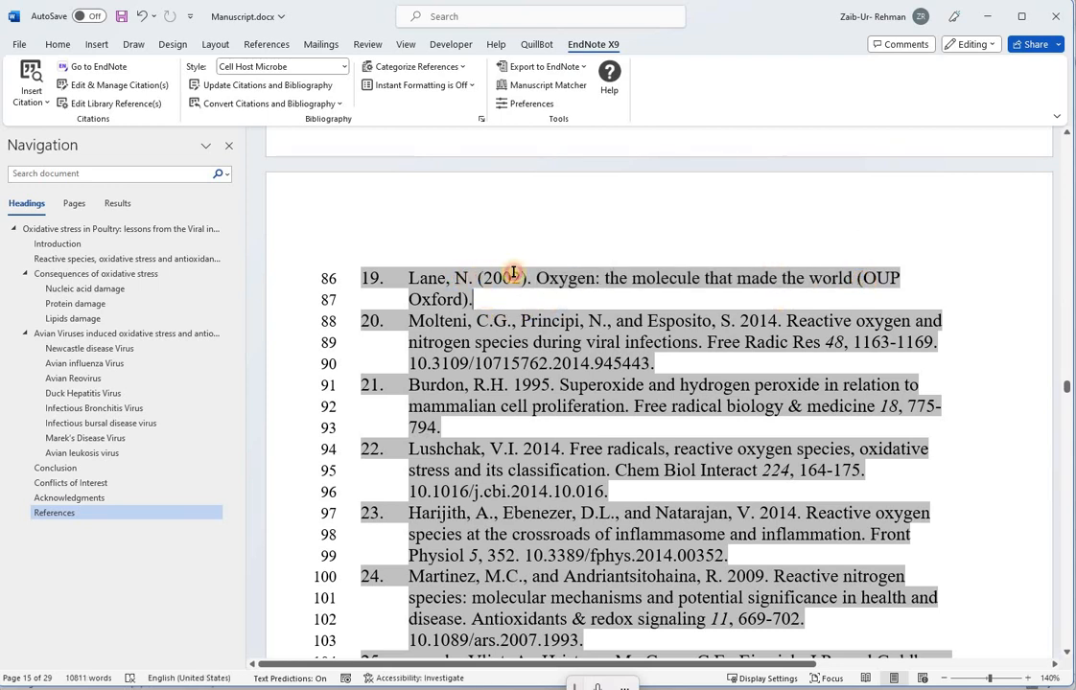
pyautogui.moveTo(529, 270); pyautogui.dragTo(530, 269)
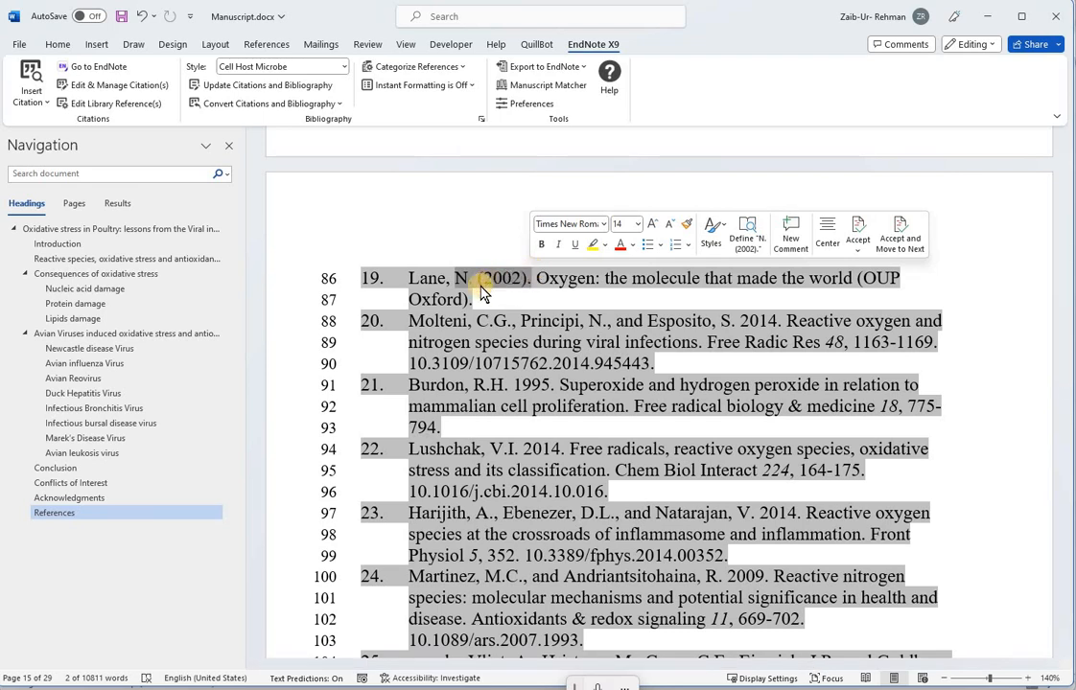
pyautogui.click(486, 278)
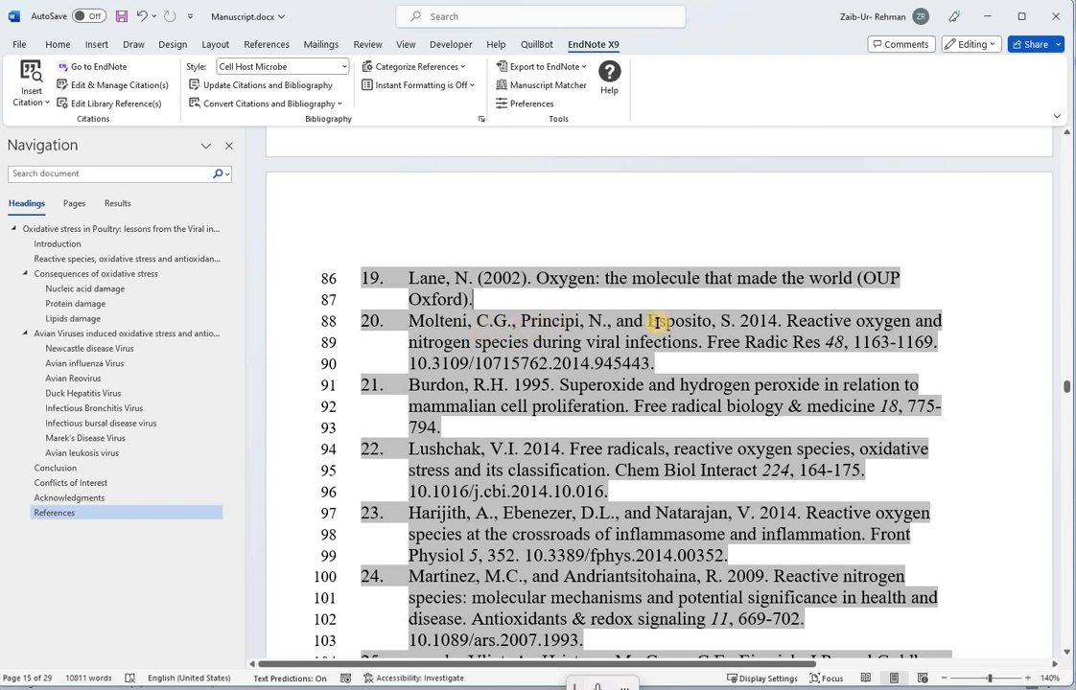
pyautogui.moveTo(721, 320); pyautogui.dragTo(785, 320)
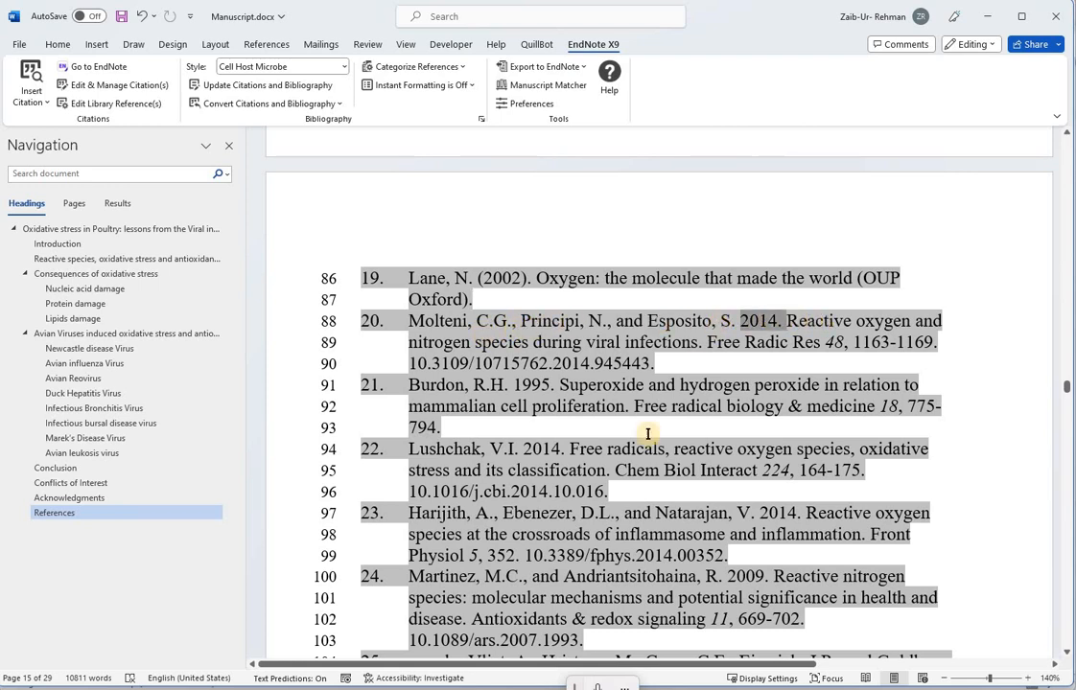